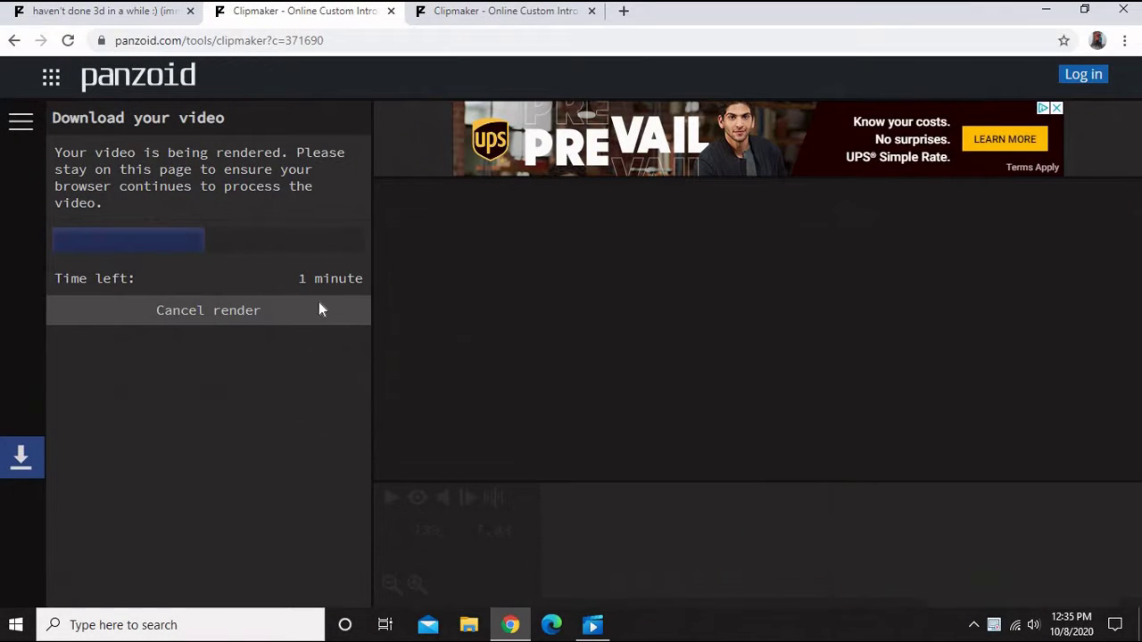
Step: Return to the NebulaFX 3D intro creation tab and open a blank new tab
click(102, 11)
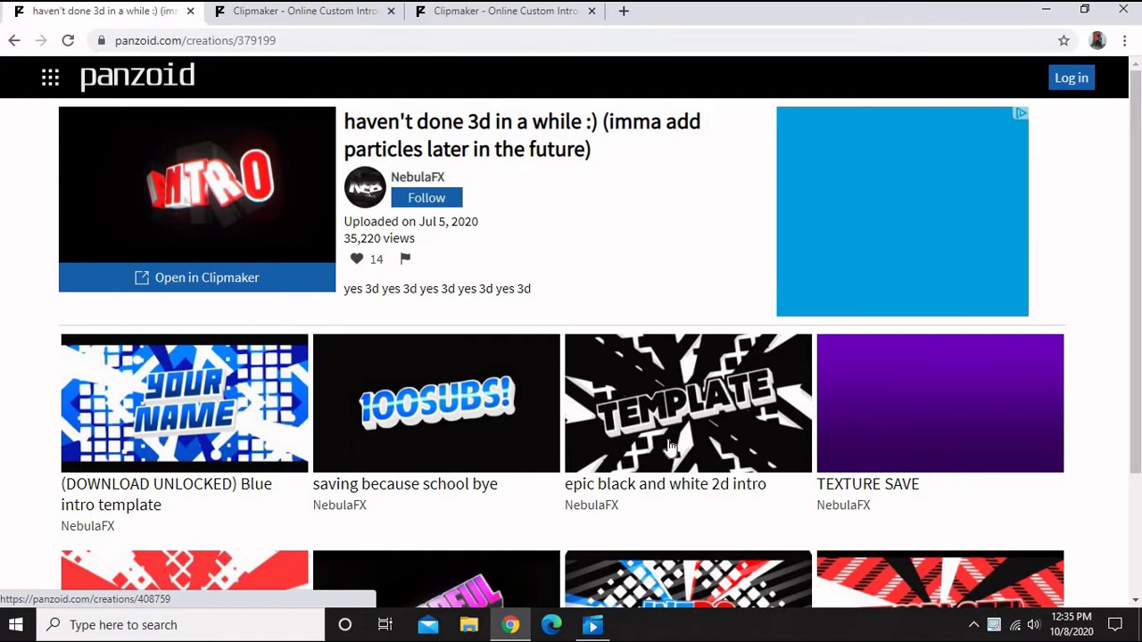
click(624, 13)
click(107, 10)
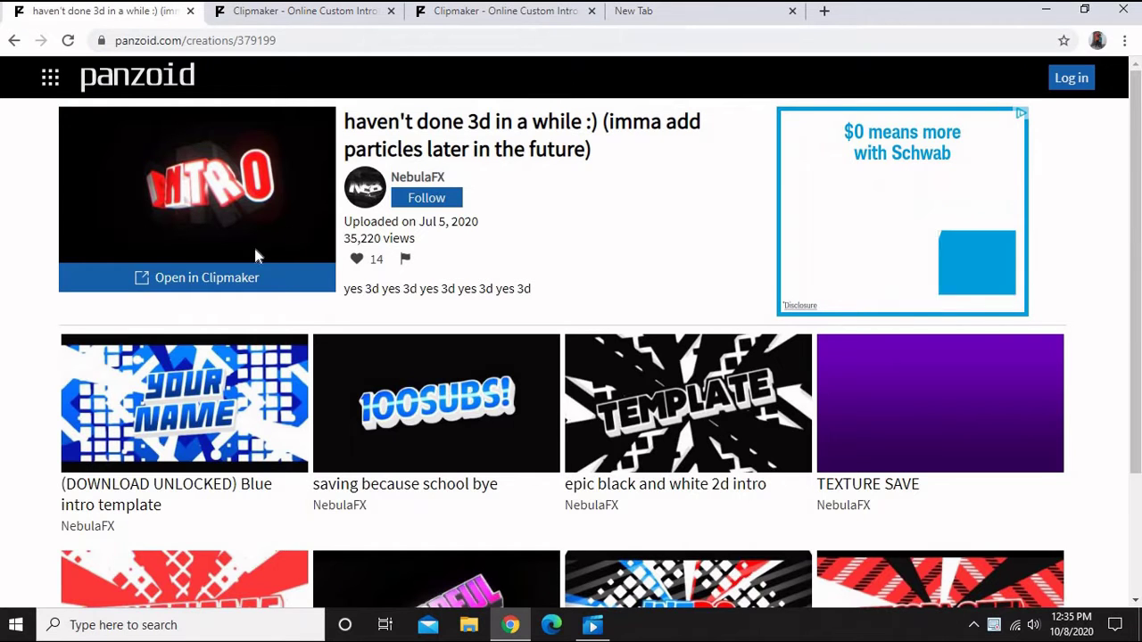
Step: Load panzoid.com in the new tab and scroll down to the Creations gallery
click(684, 20)
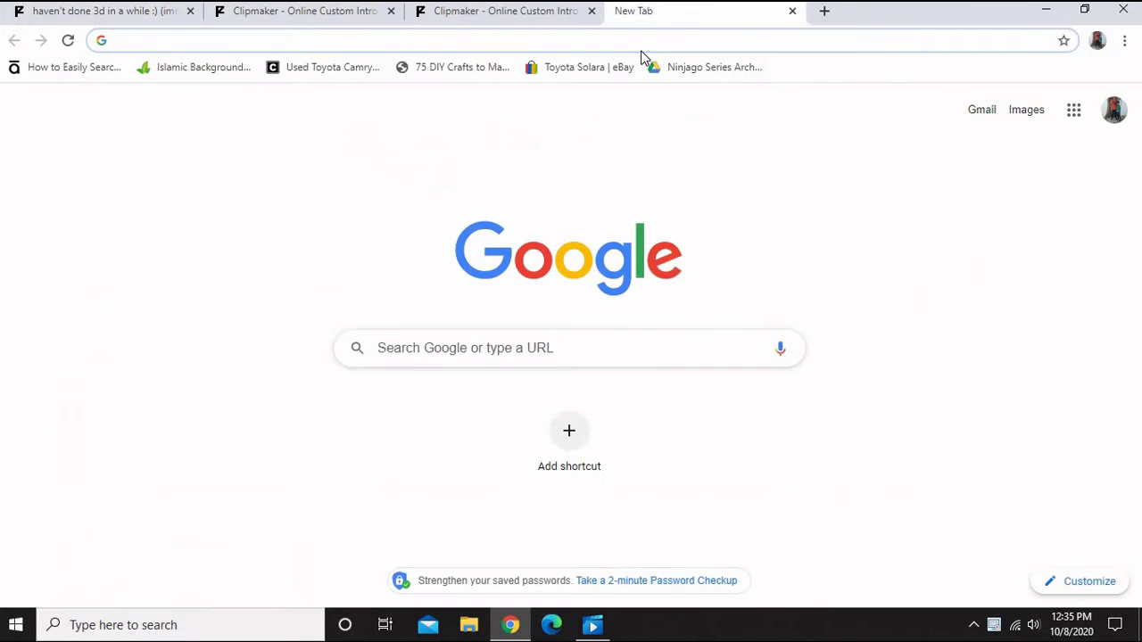
text(panzoid)
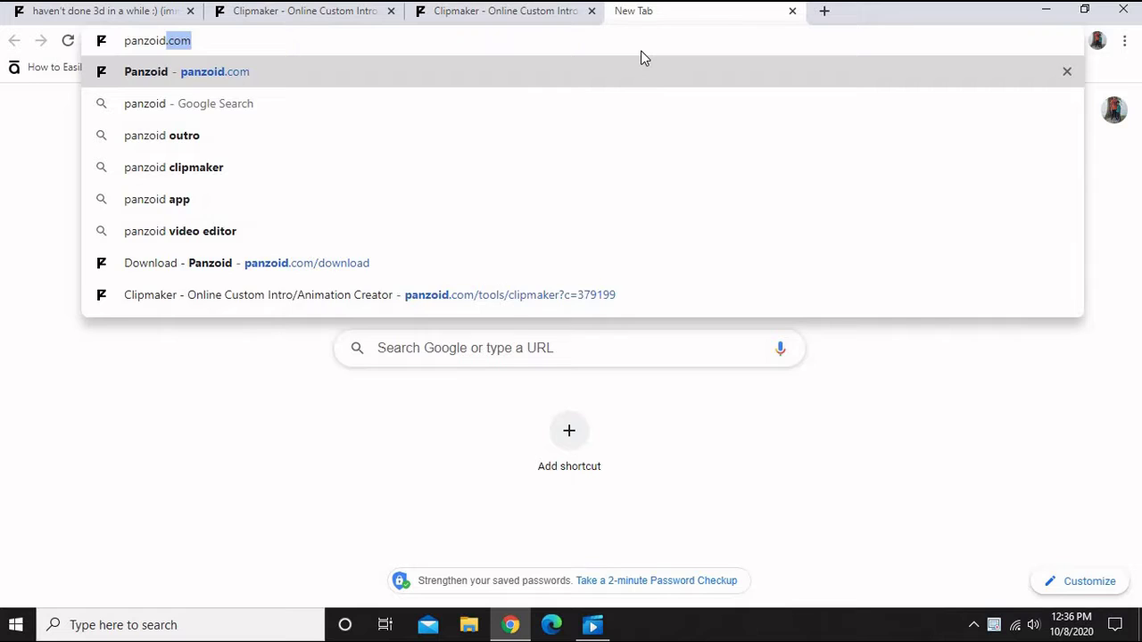
text(com)
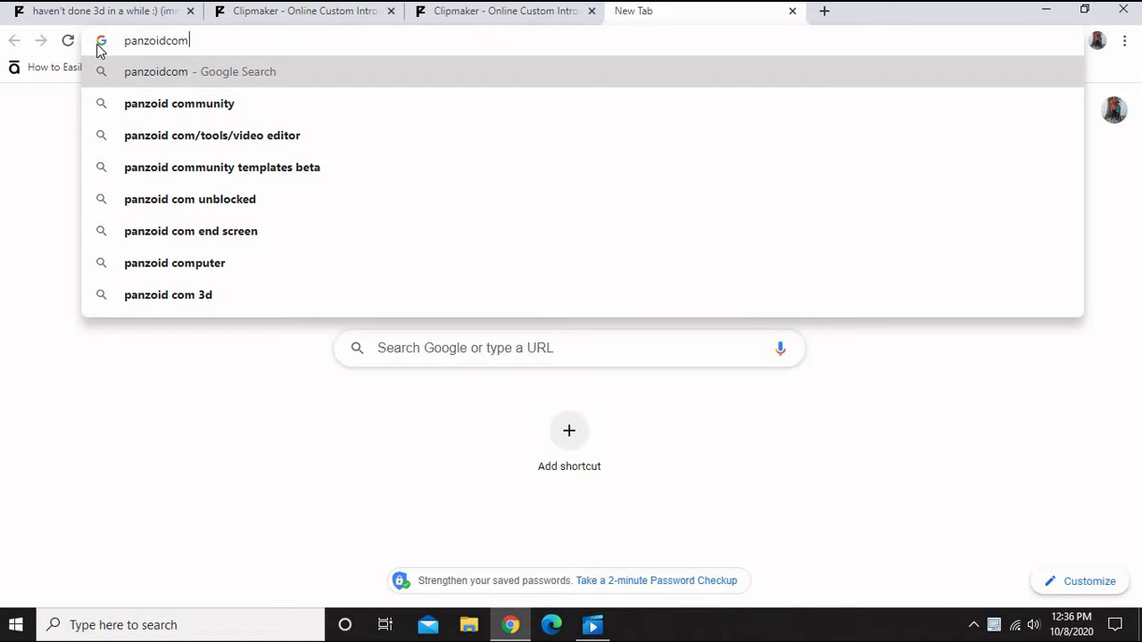
key(Left)
key(Left)
key(Left)
text(.)
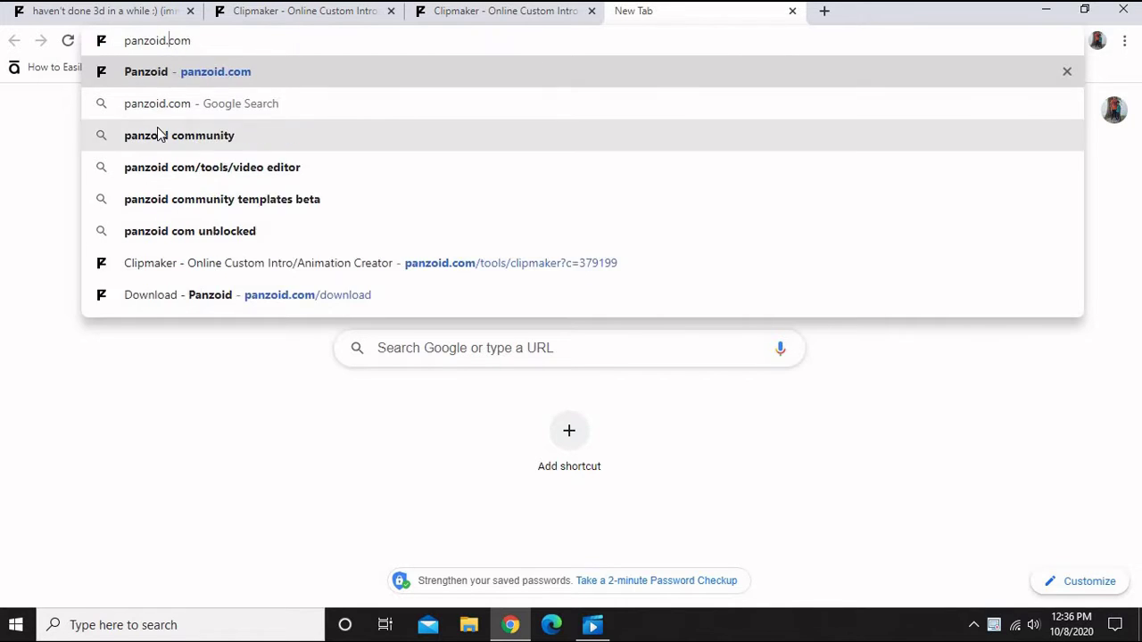
key(Return)
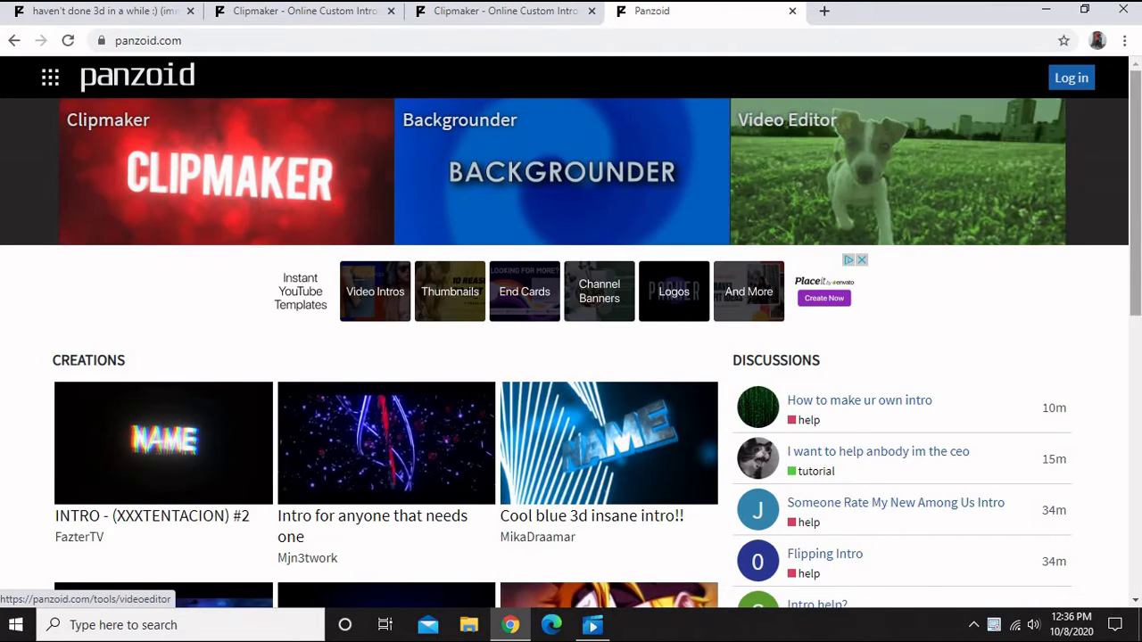
scroll(1135, 228, down, 2)
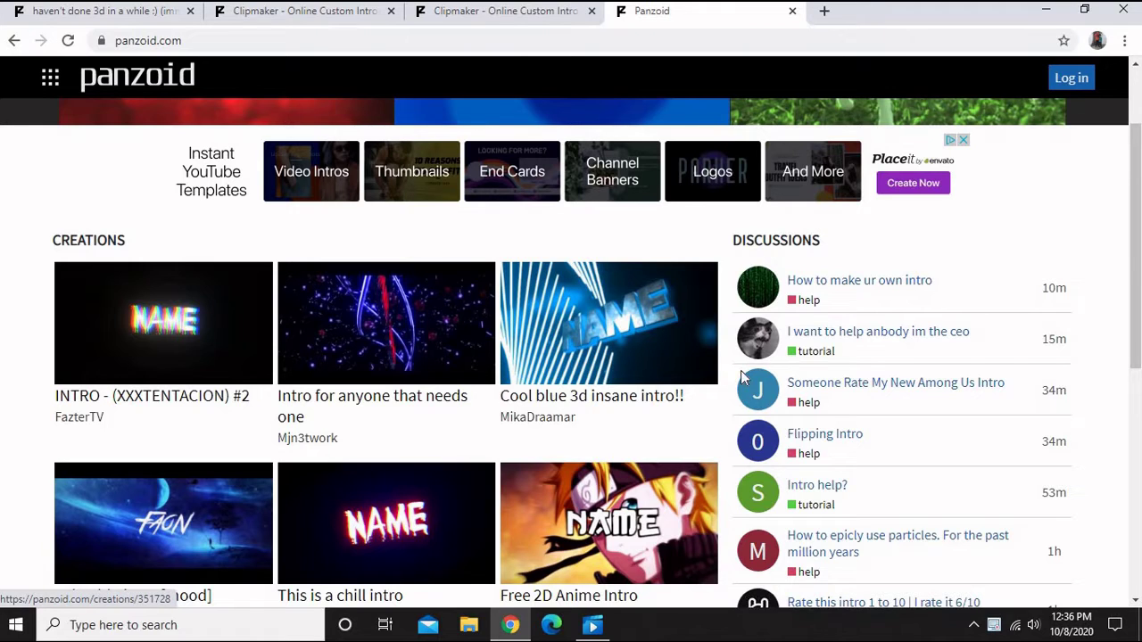
Step: Open Cool blue 3d insane intro!! in Clipmaker and preview it, pausing on the NAME text
click(633, 379)
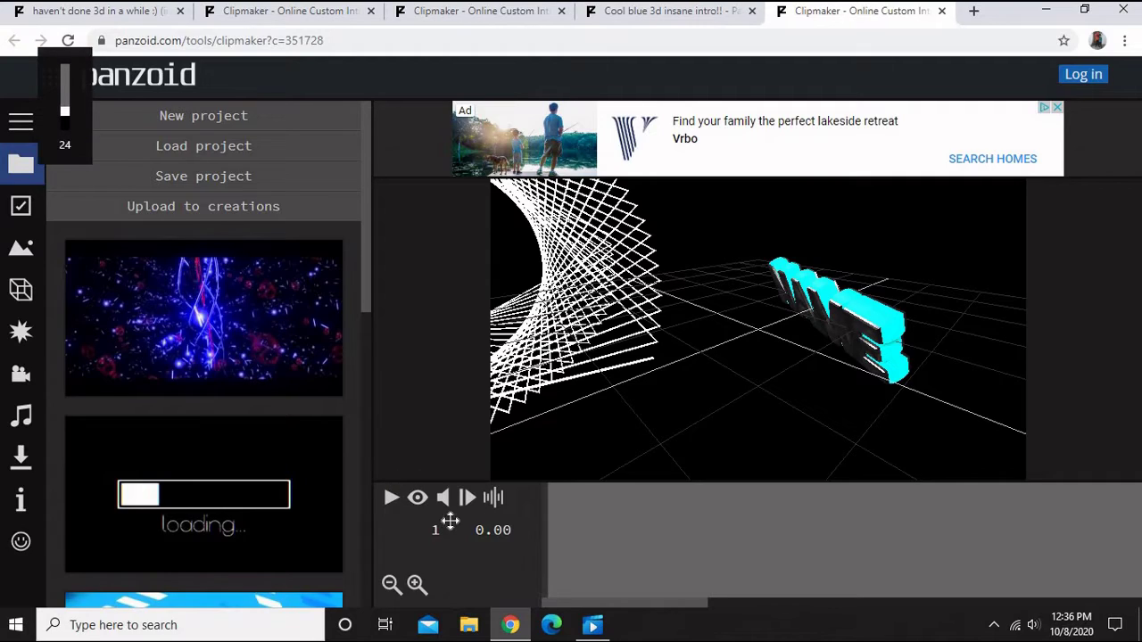
click(392, 500)
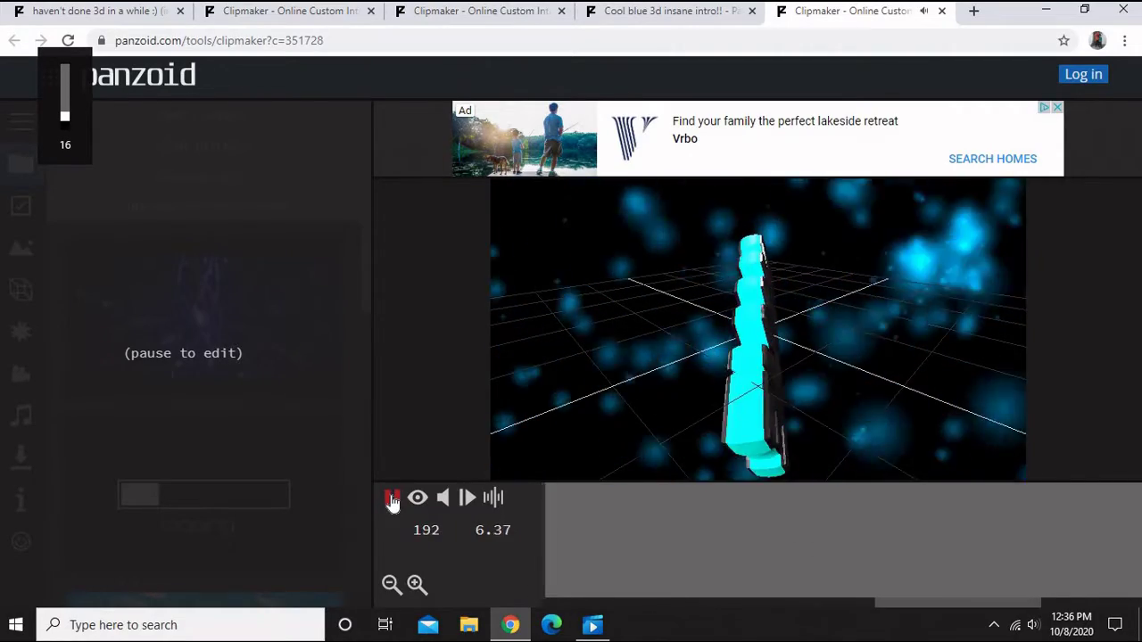
click(391, 499)
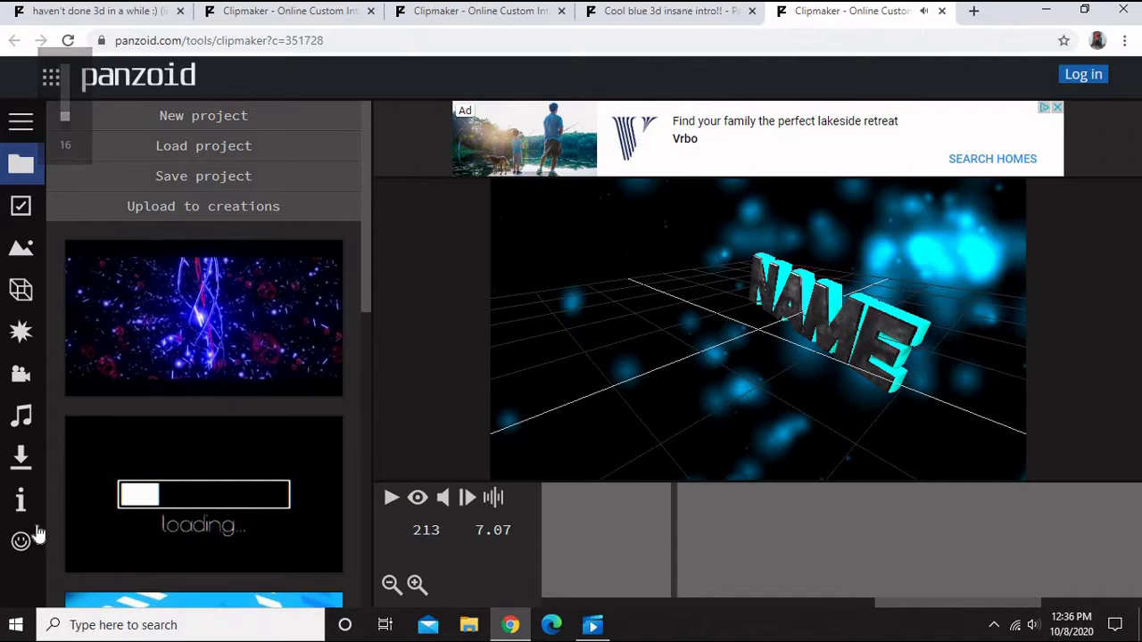
Step: Replace the word Name with BRICK in both Text: Name 3D objects
click(25, 305)
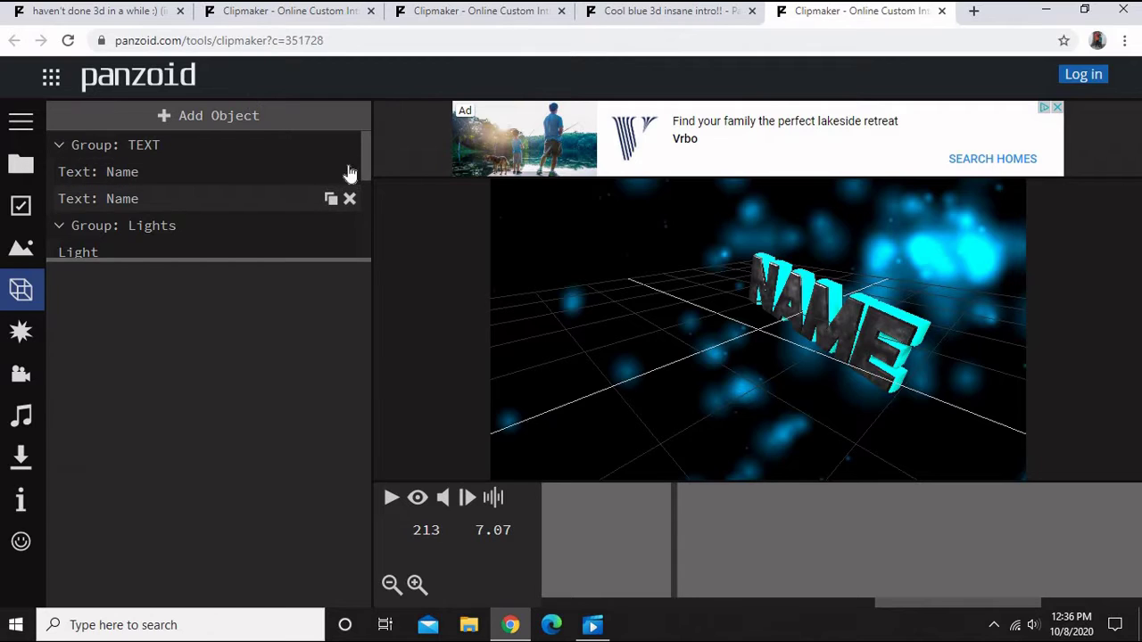
click(168, 175)
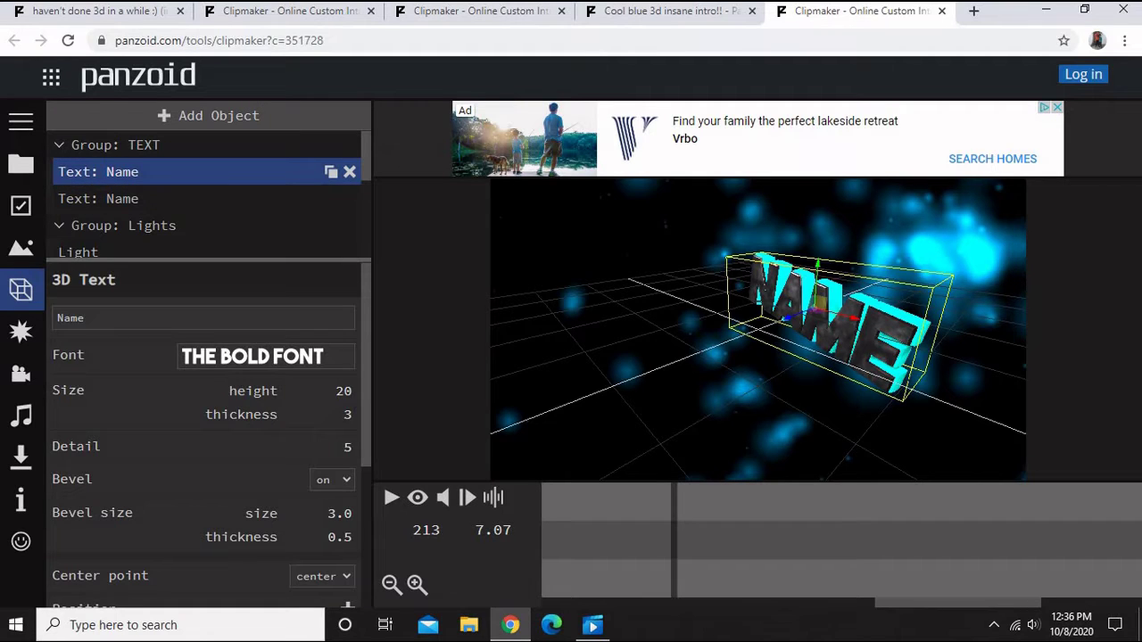
drag(58, 317, 57, 317)
key(BackSpace)
text(BRICK)
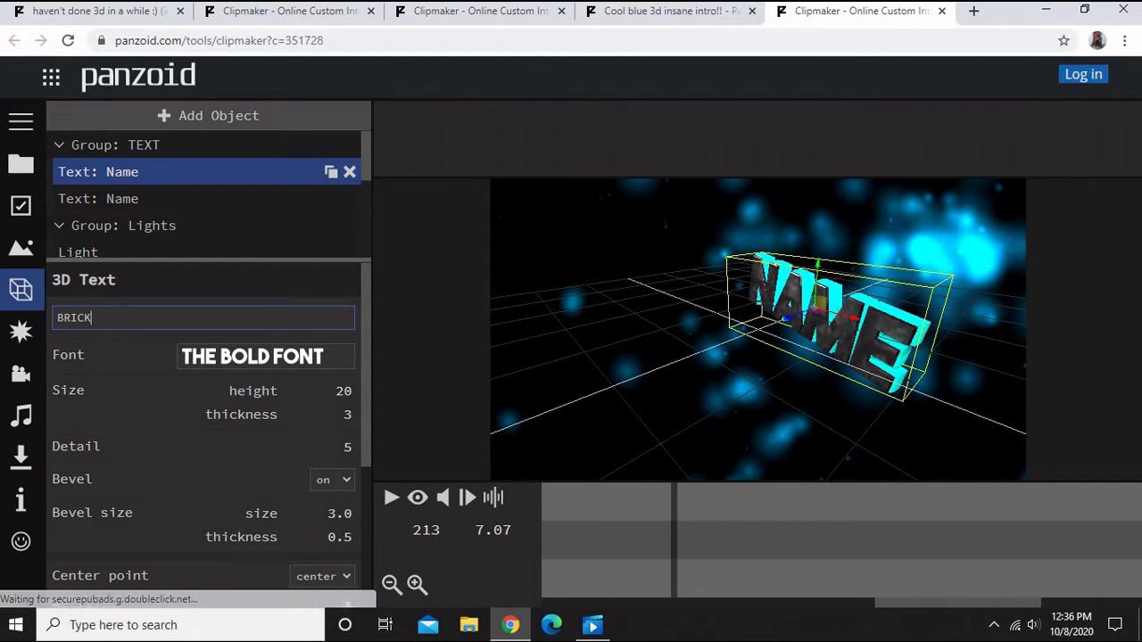
key(Return)
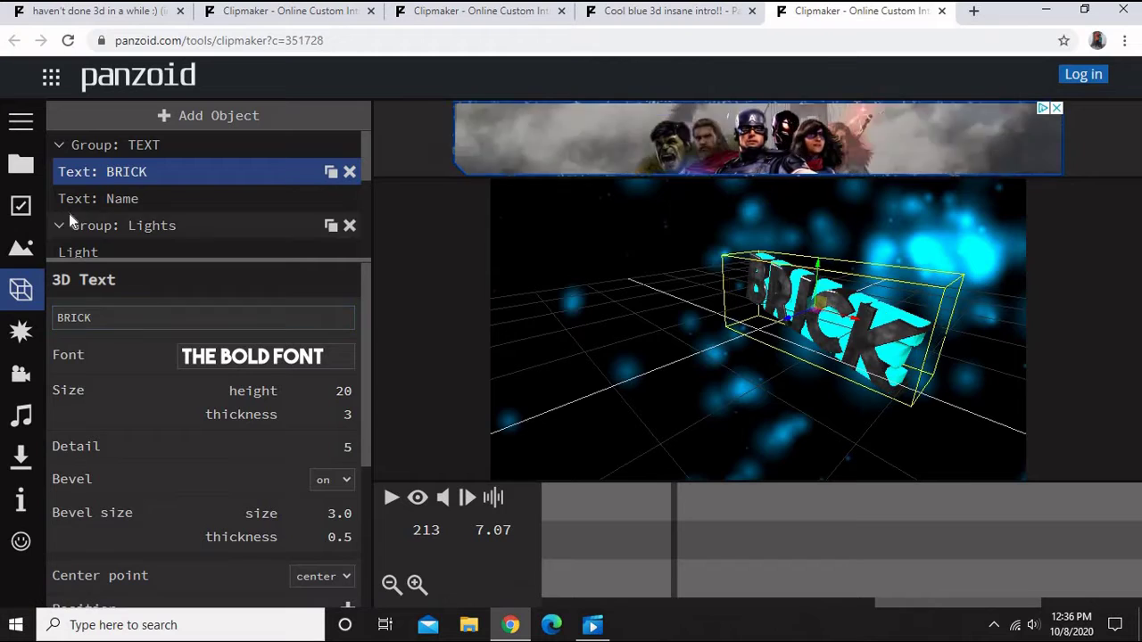
click(161, 198)
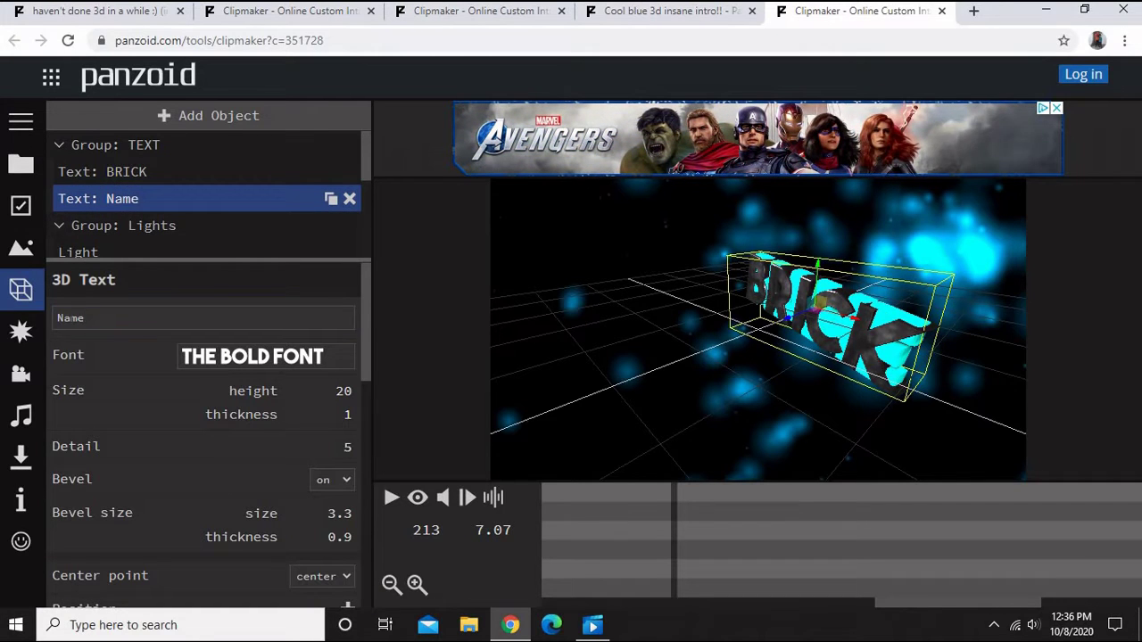
double_click(71, 317)
key(BackSpace)
text(B)
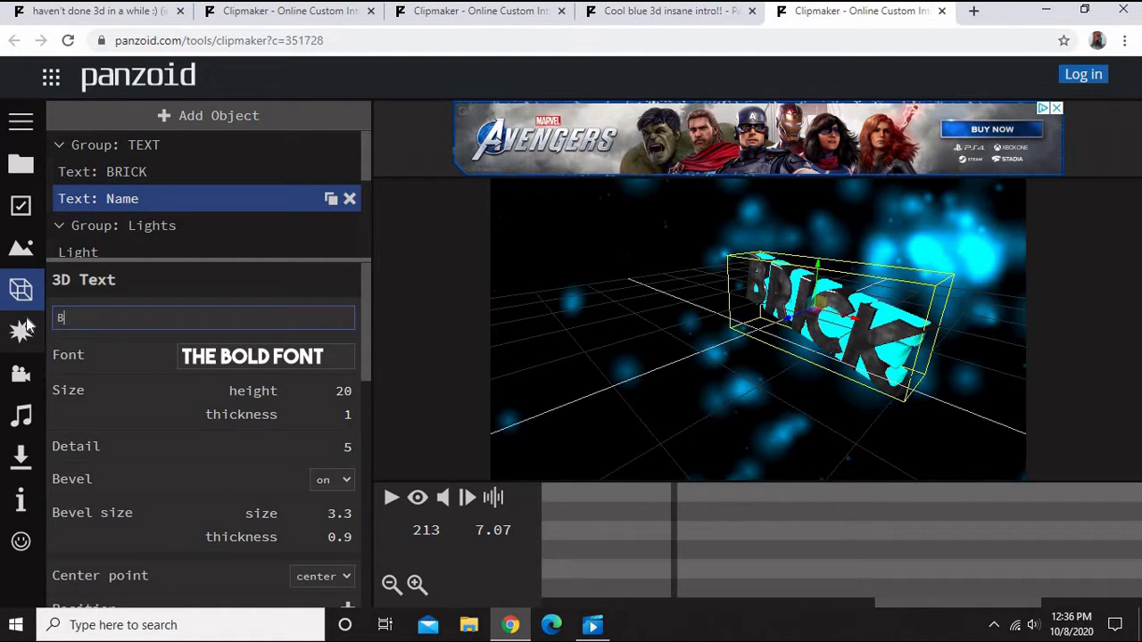
text(RICK)
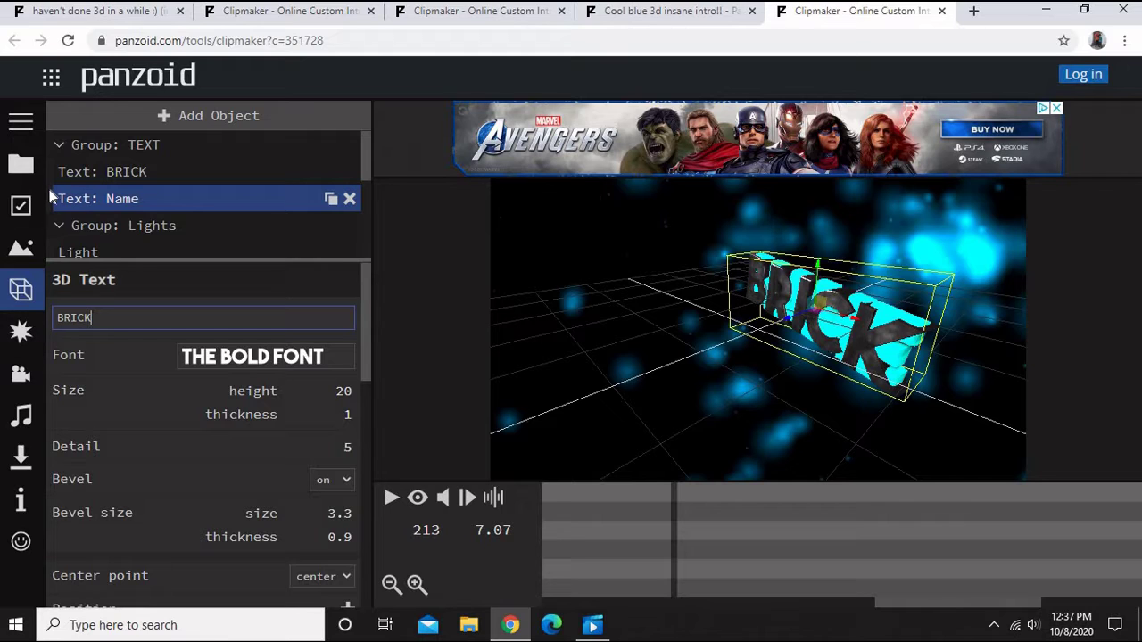
key(Return)
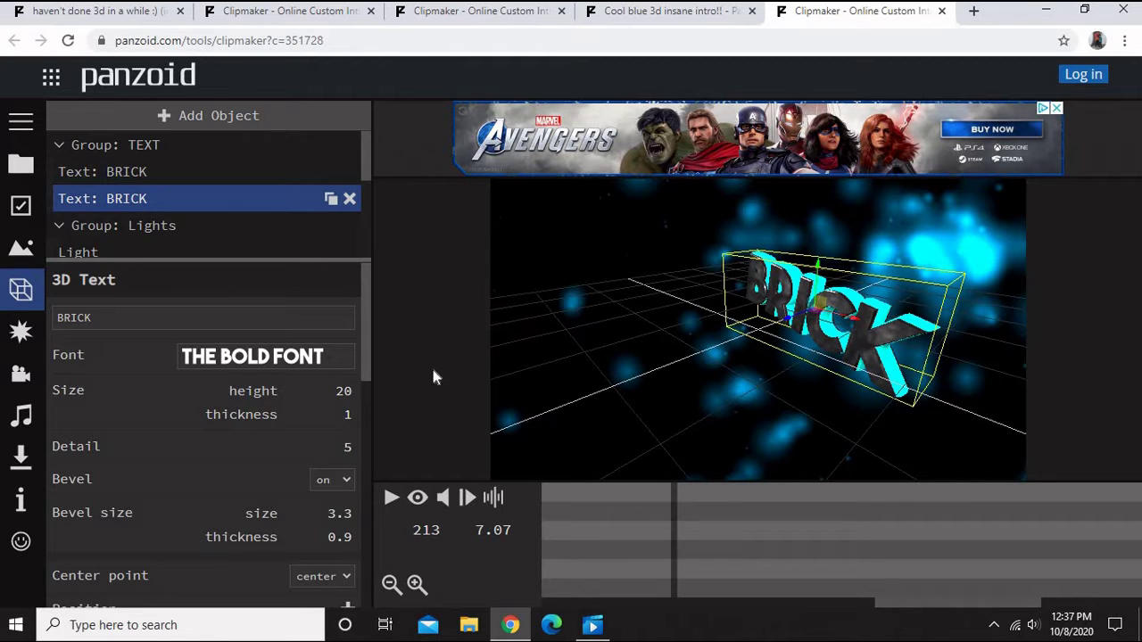
Step: Replay and pause the BRICK preview, then bring up the Download your video panel
click(390, 499)
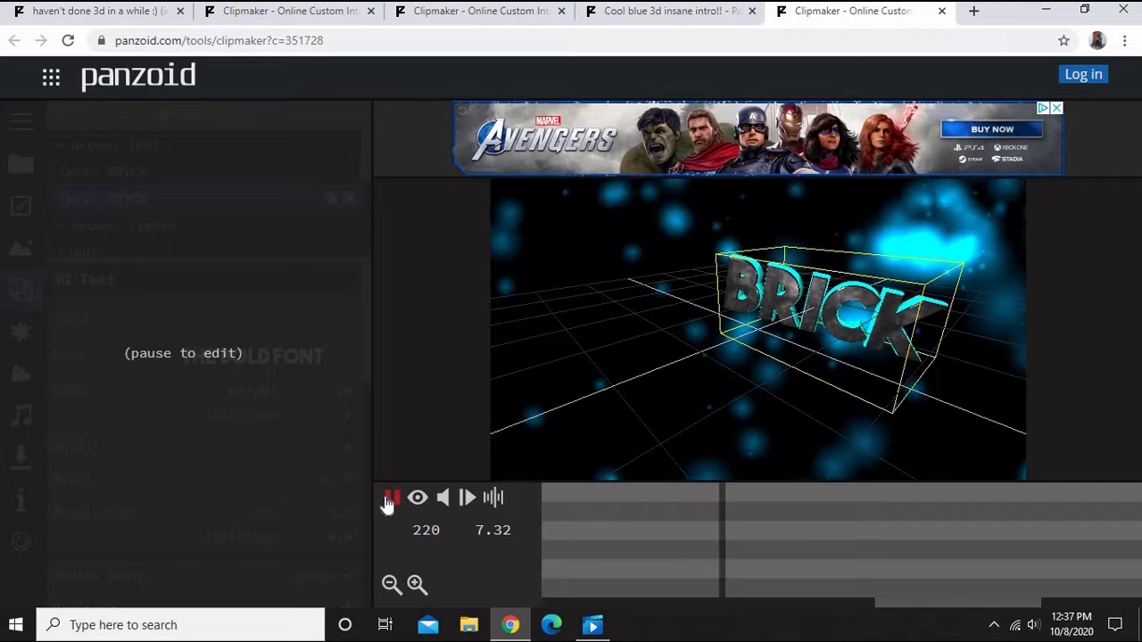
click(390, 499)
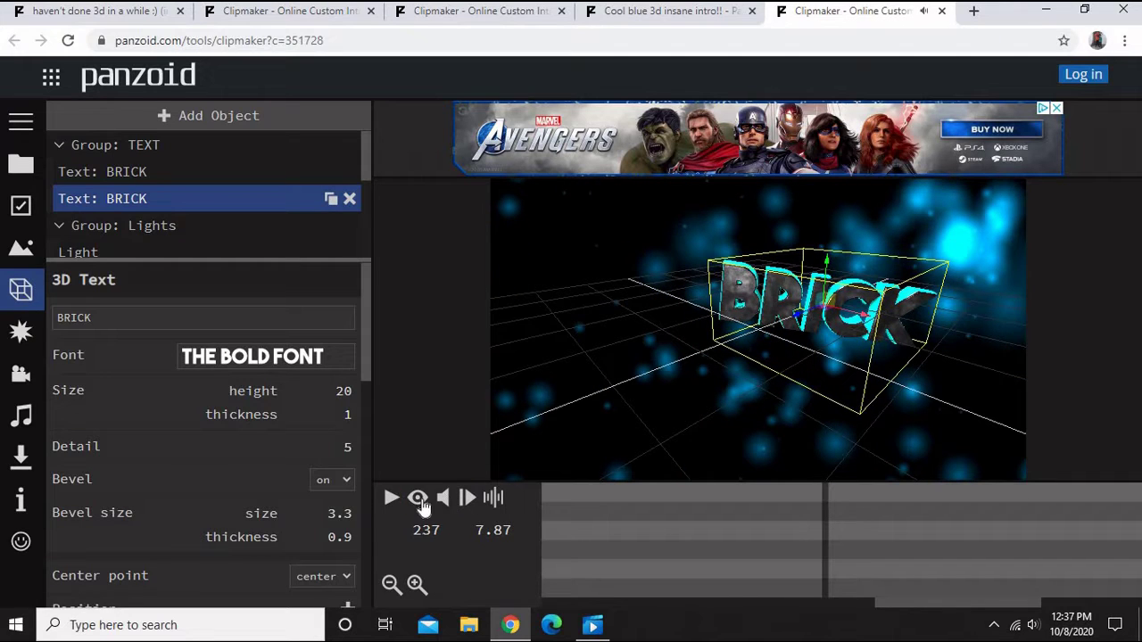
click(398, 504)
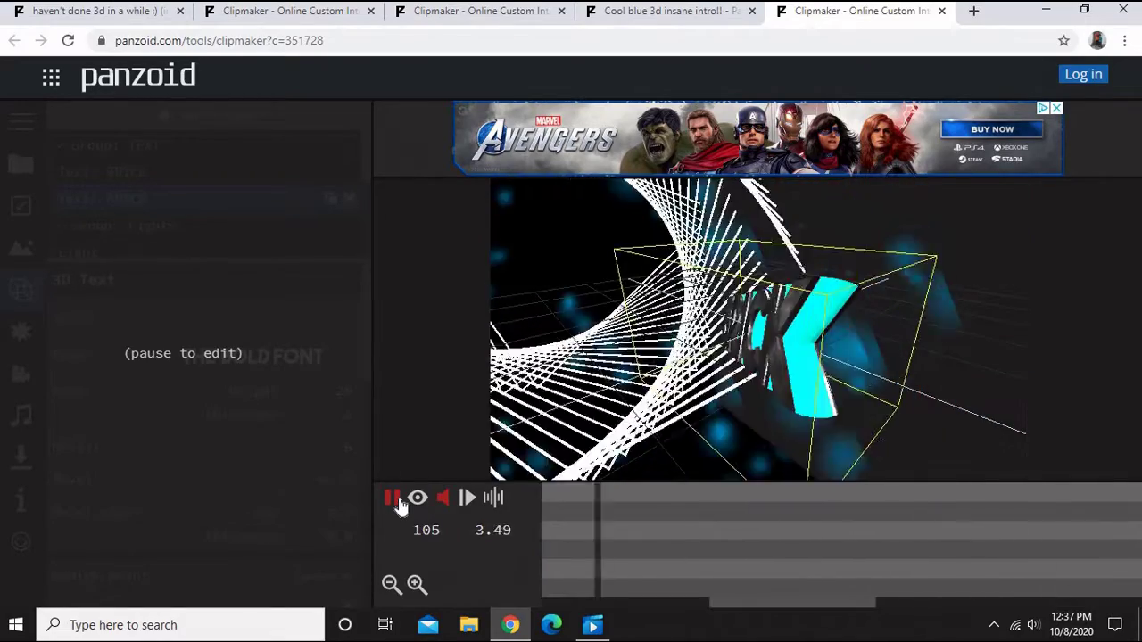
click(396, 501)
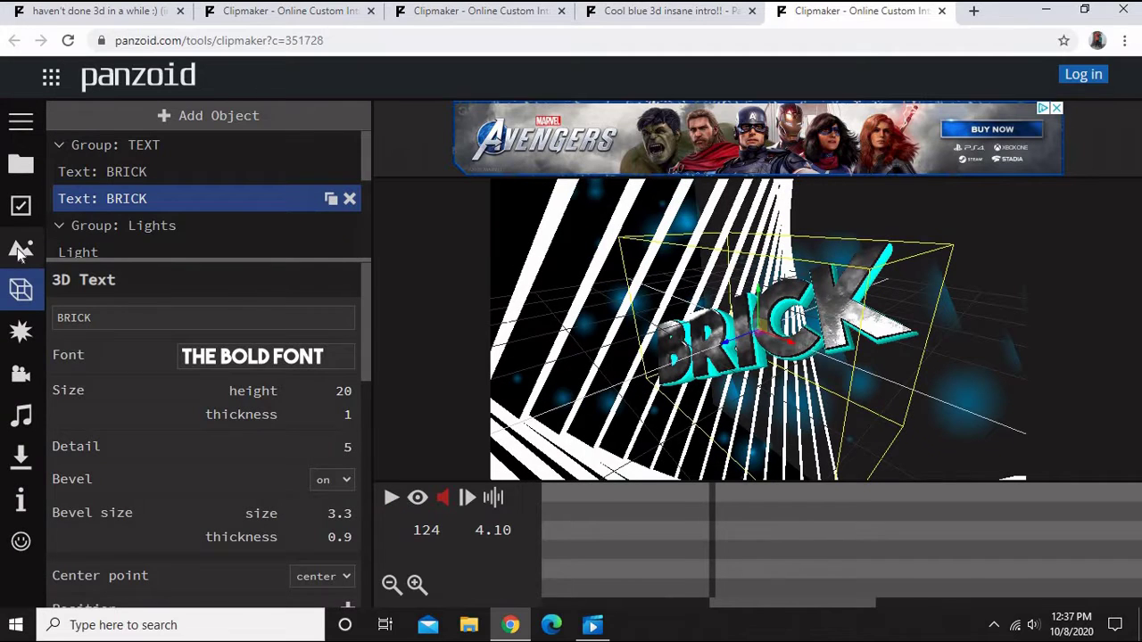
click(24, 427)
click(24, 457)
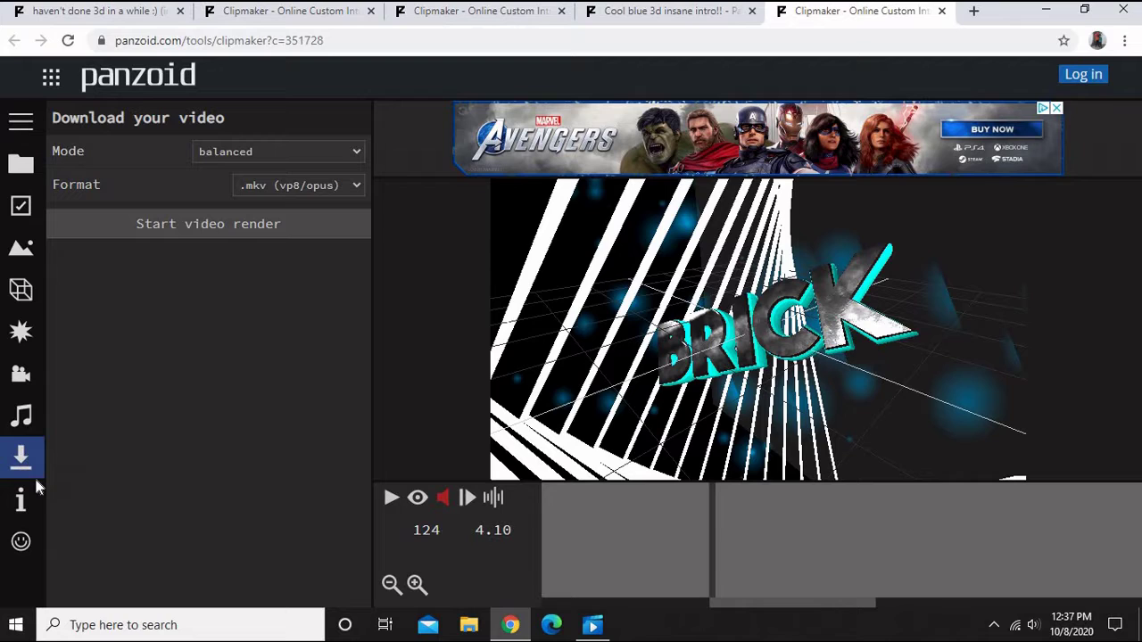
Step: Render the intro in balanced mode as .mkv (vp8/opus)
click(262, 158)
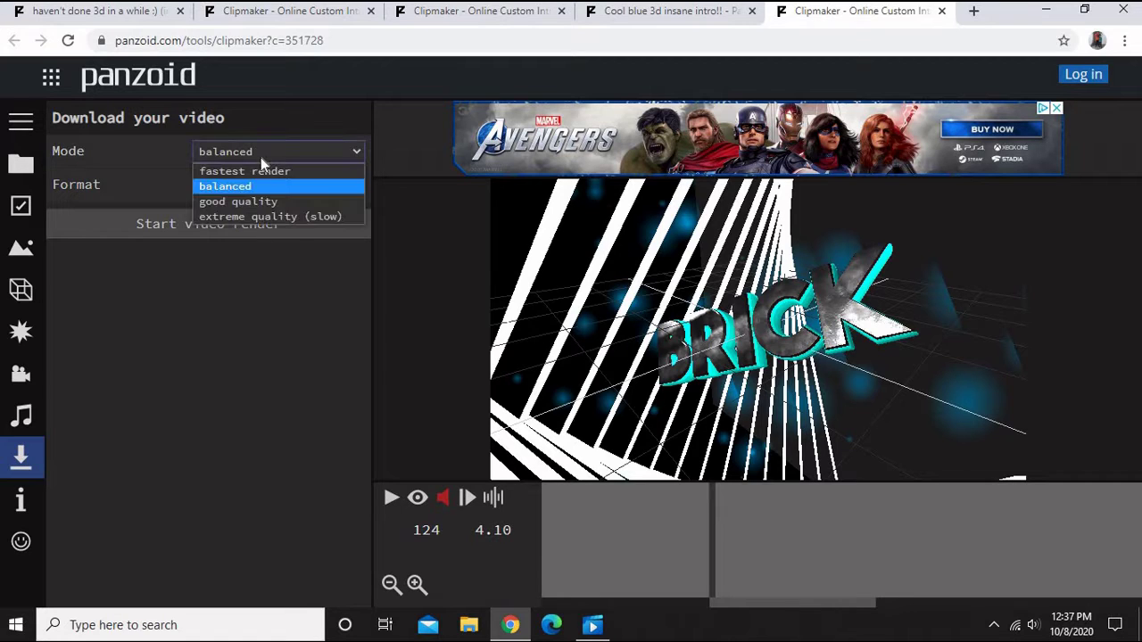
click(295, 187)
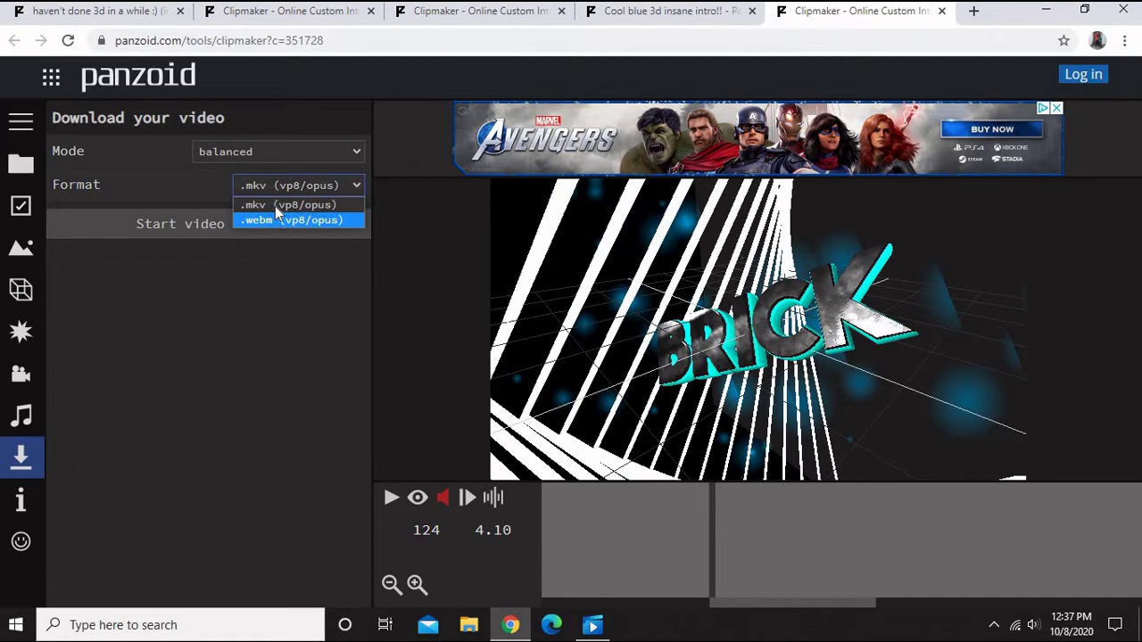
click(276, 207)
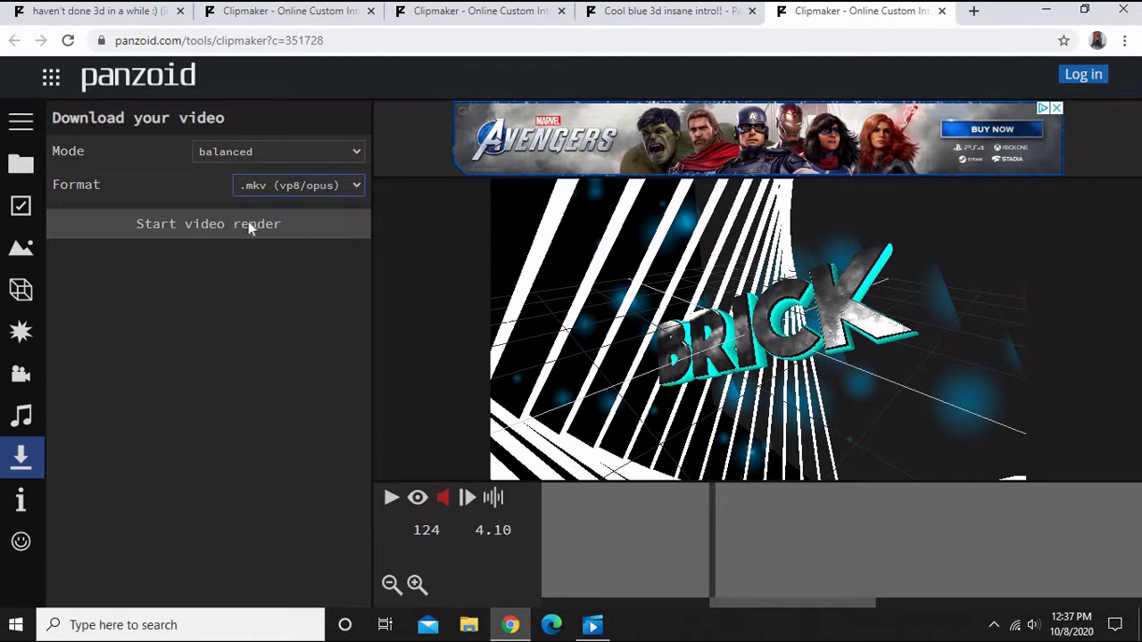
click(250, 226)
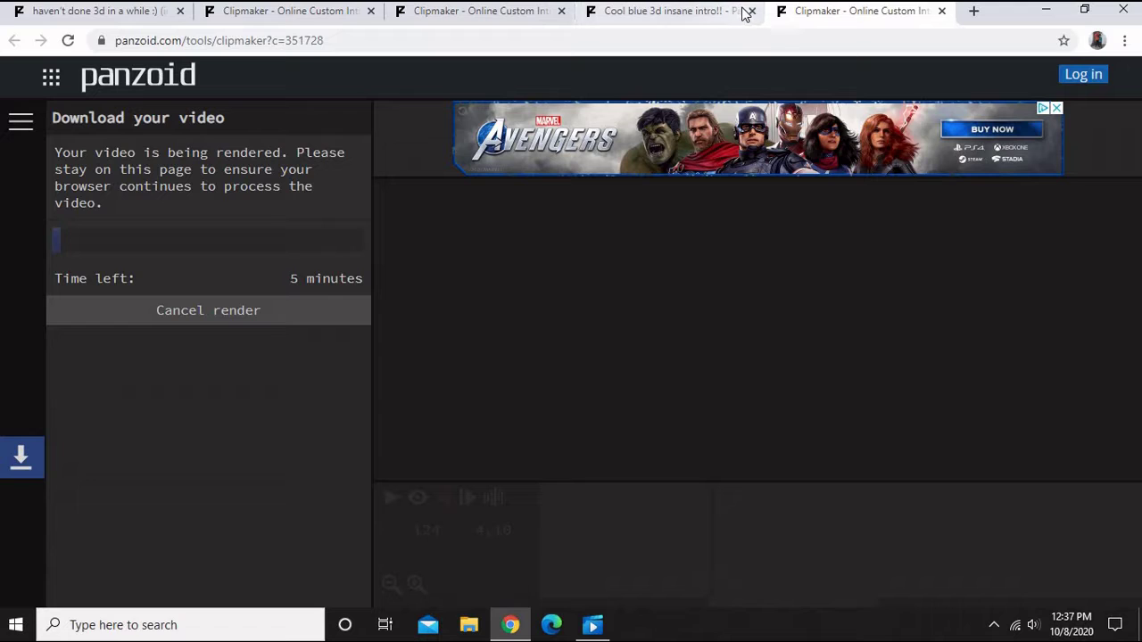
Step: Close the Cool blue 3d intro reference tab while the render runs
middle_click(623, 10)
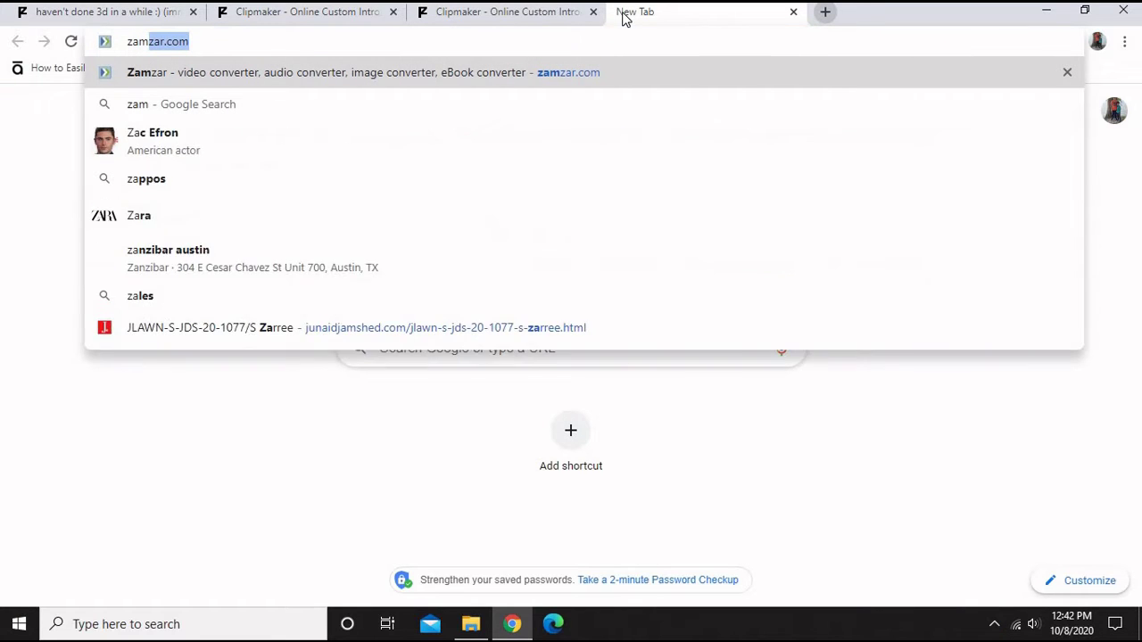
Step: Load zamzar.com, then download the finished render as video.mkv and open it
text(mzar)
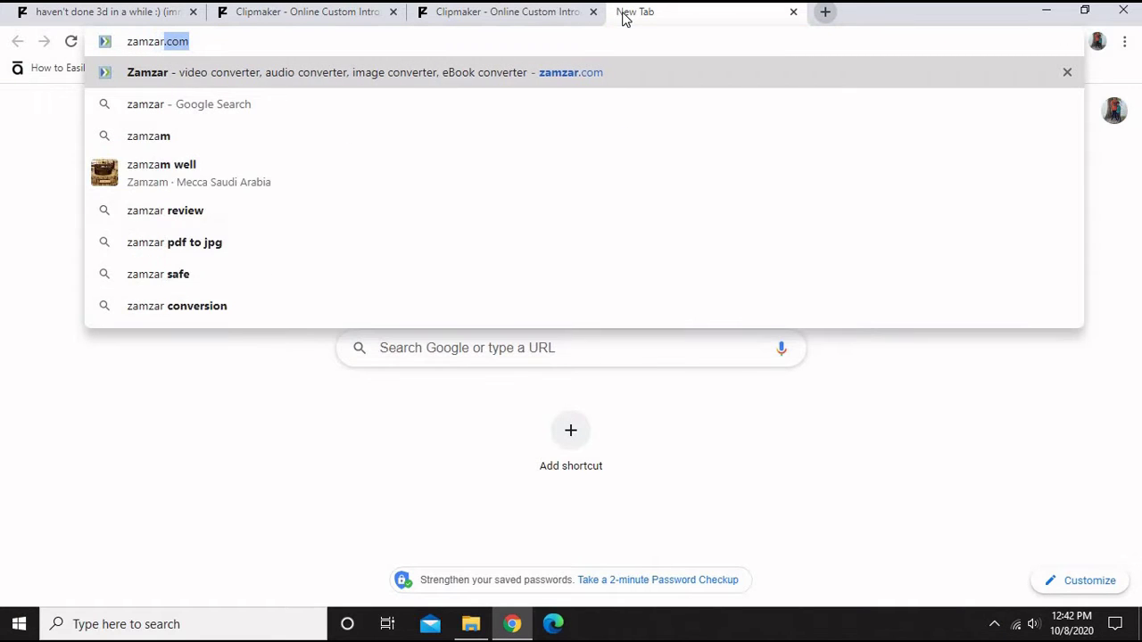
text(.com)
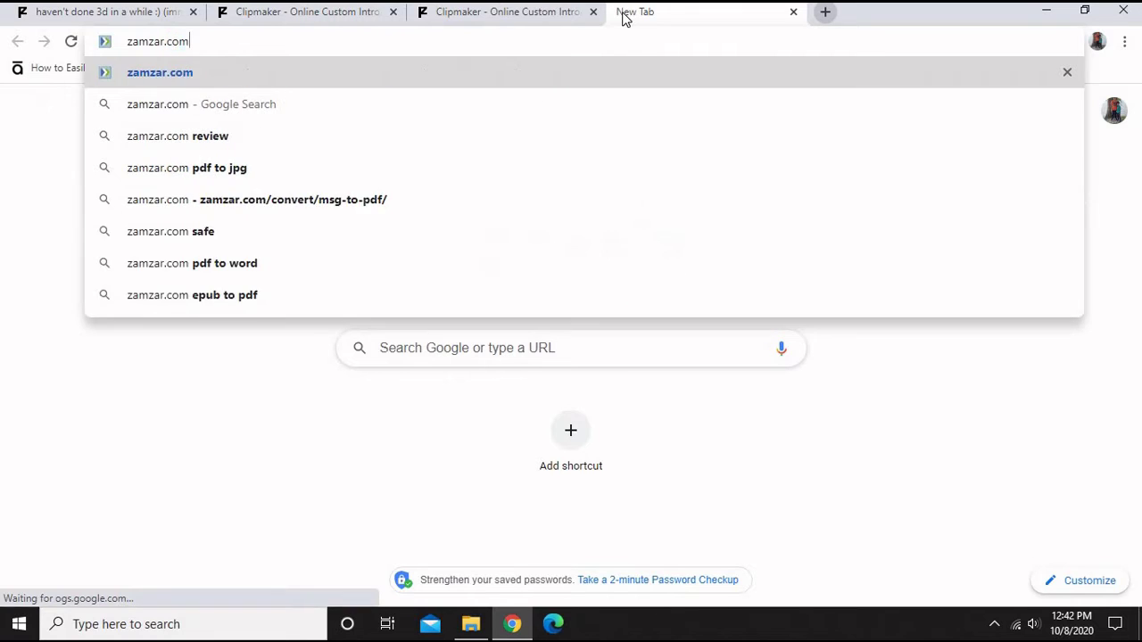
key(Return)
click(533, 16)
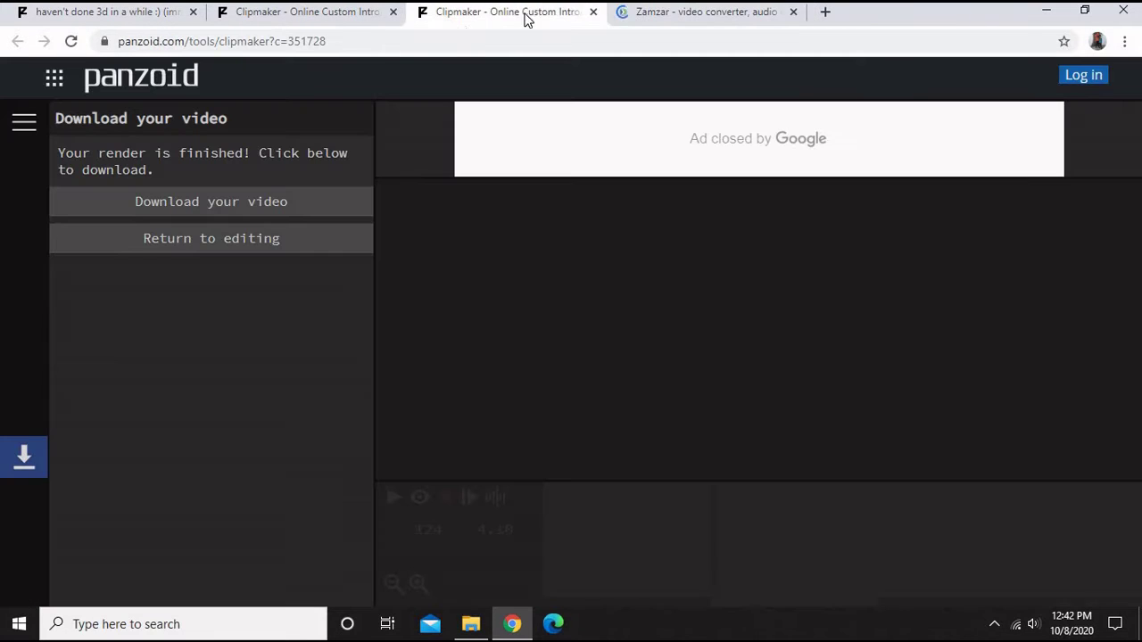
click(229, 210)
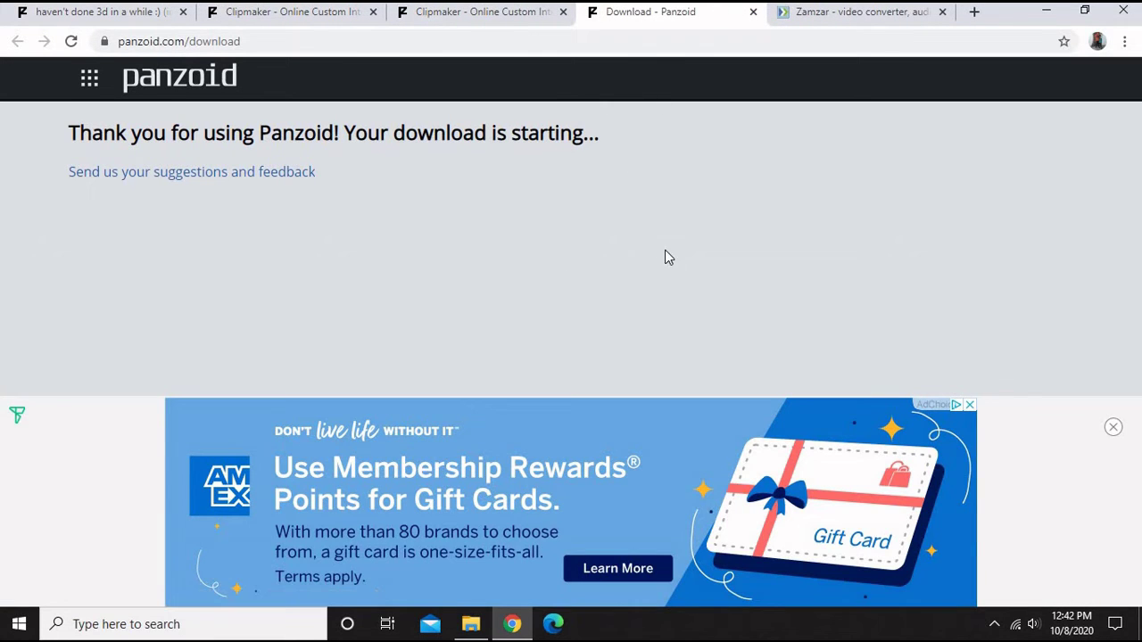
click(1113, 427)
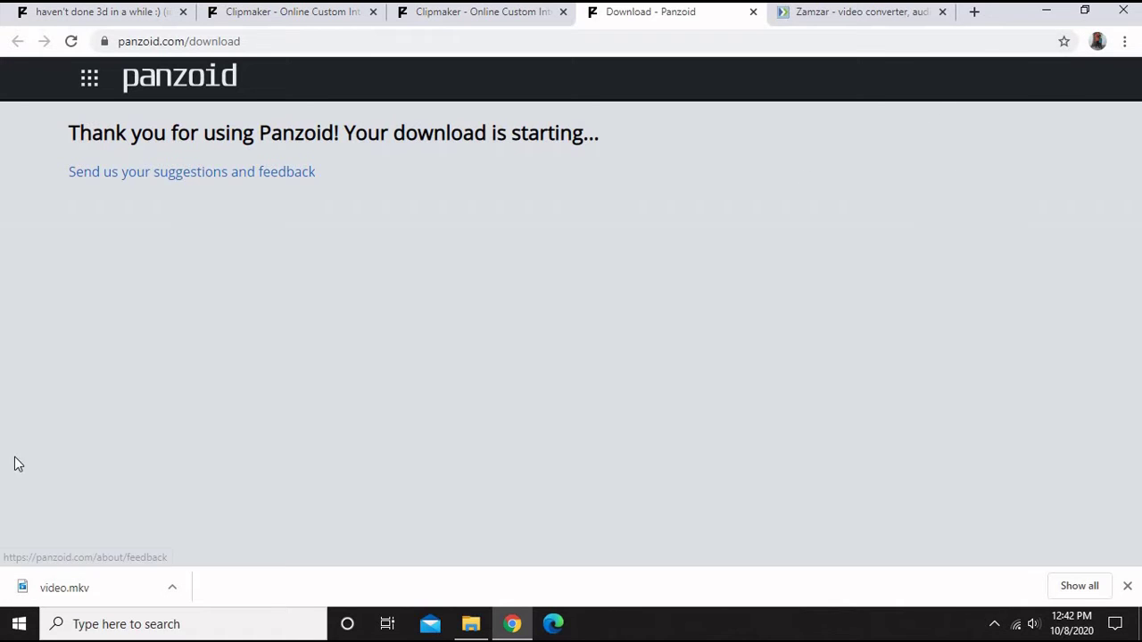
click(64, 582)
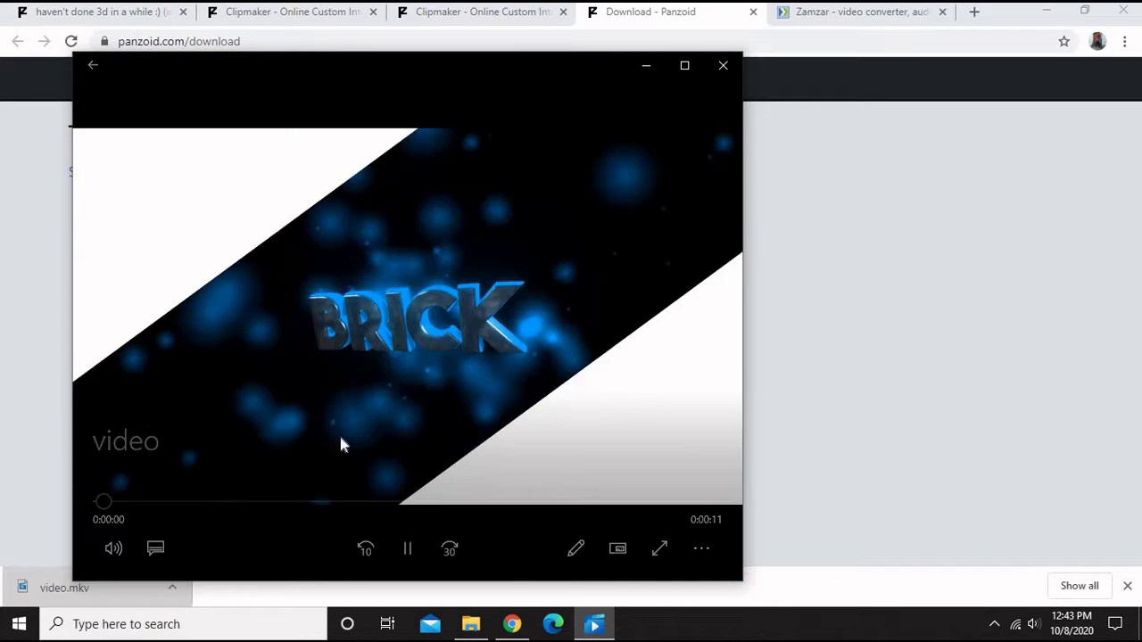
Step: Pause, check volume and replay the BRICK intro in Movies & TV, then close the player
click(420, 549)
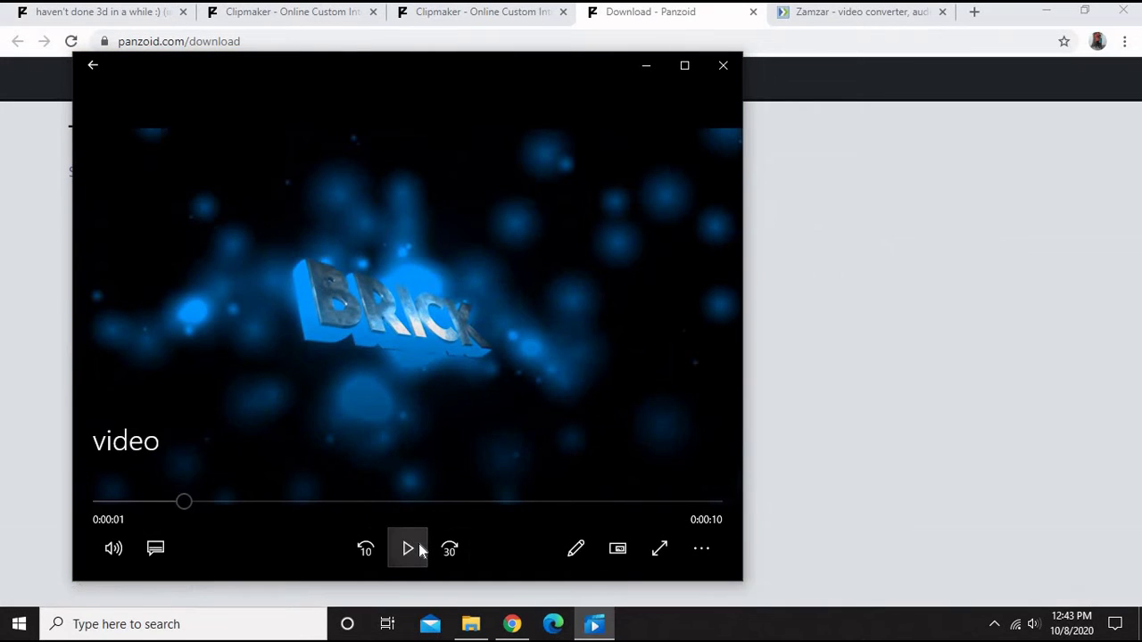
click(113, 551)
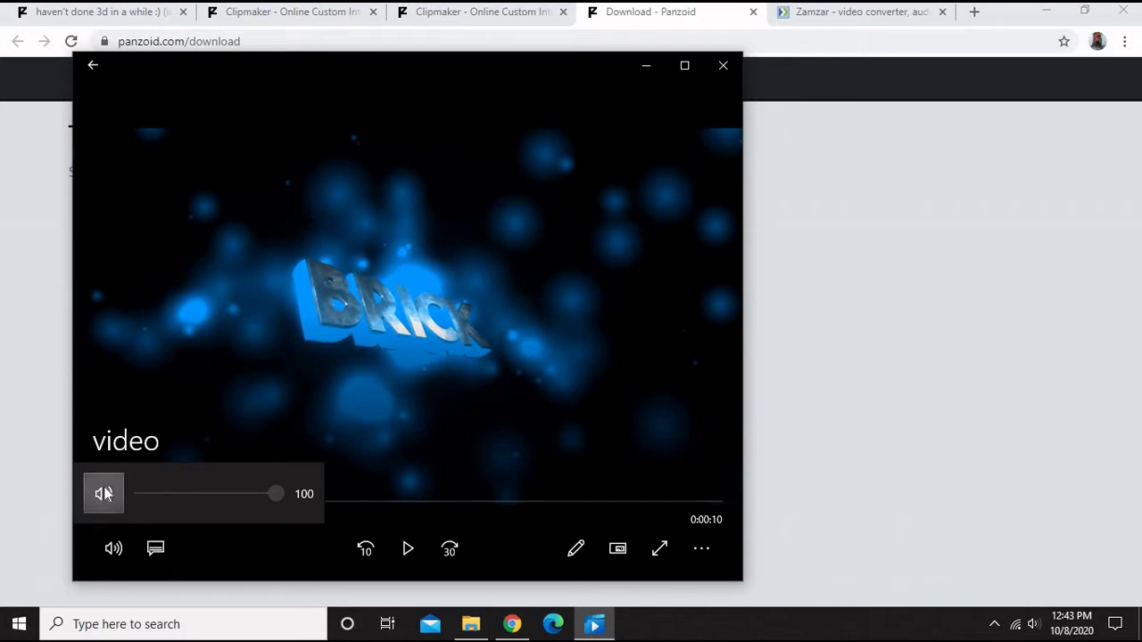
click(57, 445)
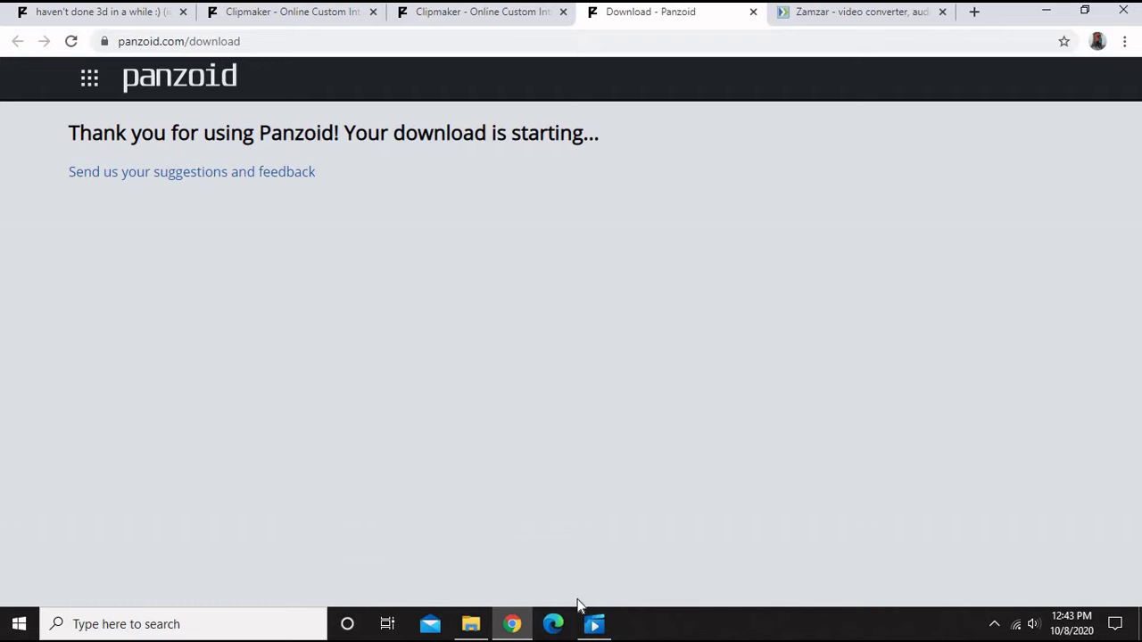
click(593, 623)
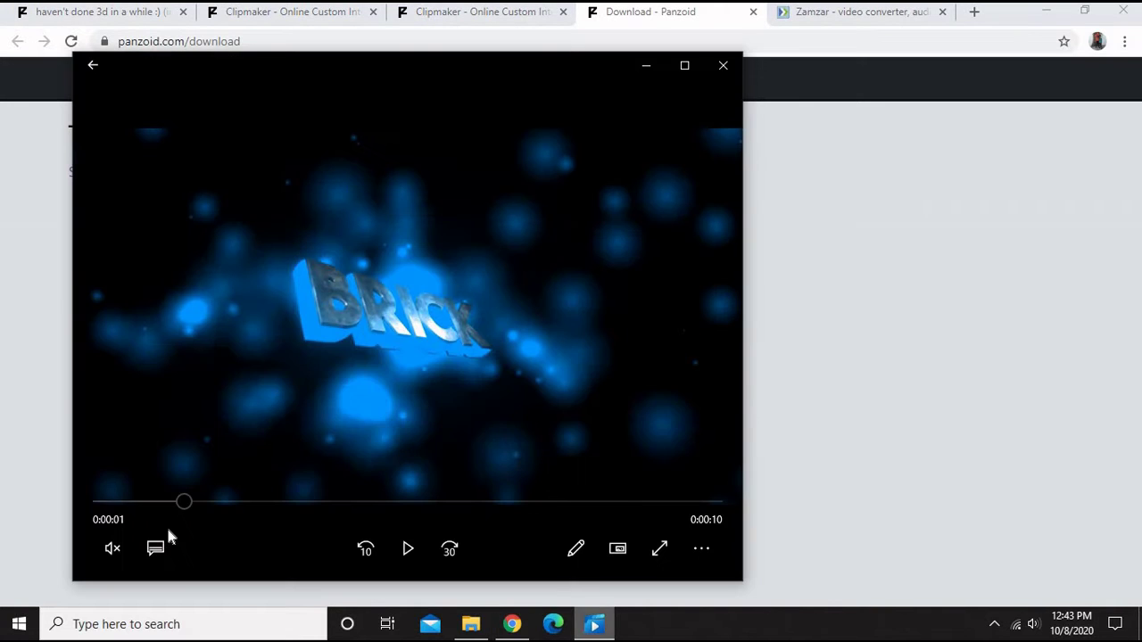
click(425, 554)
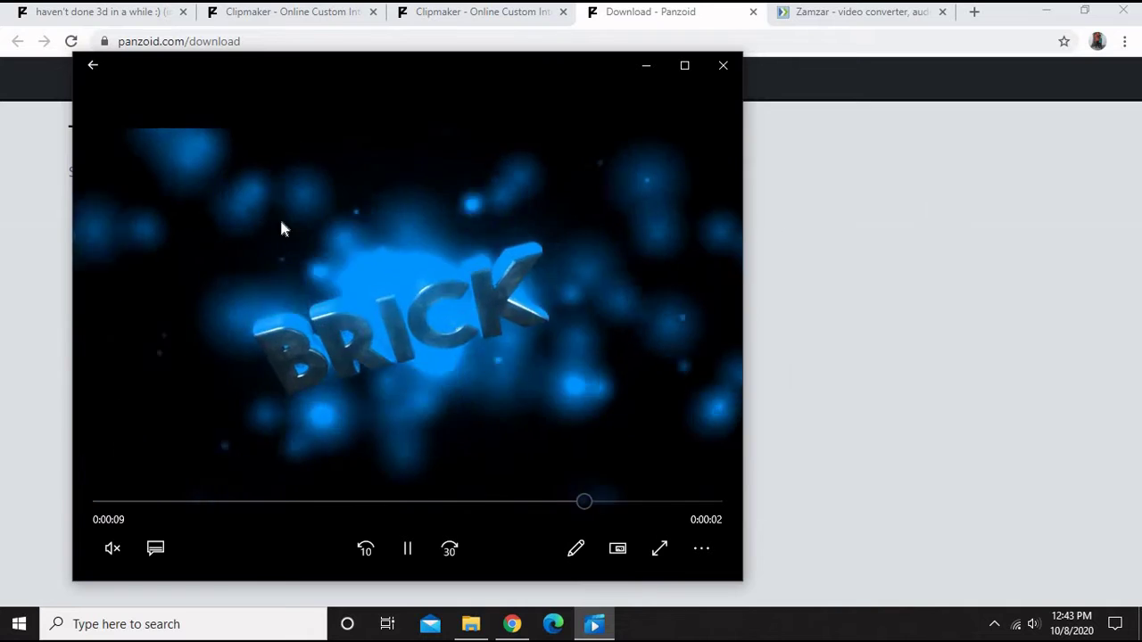
click(722, 66)
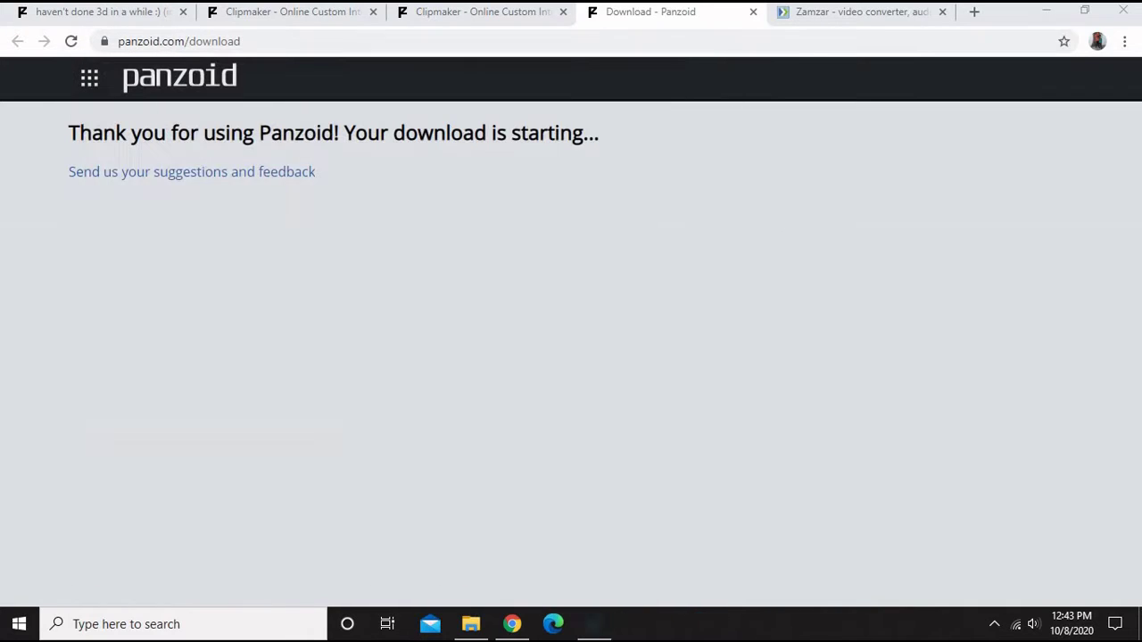
Step: Upload video.mkv from the Downloads folder into Zamzar's Files to Convert list
click(807, 13)
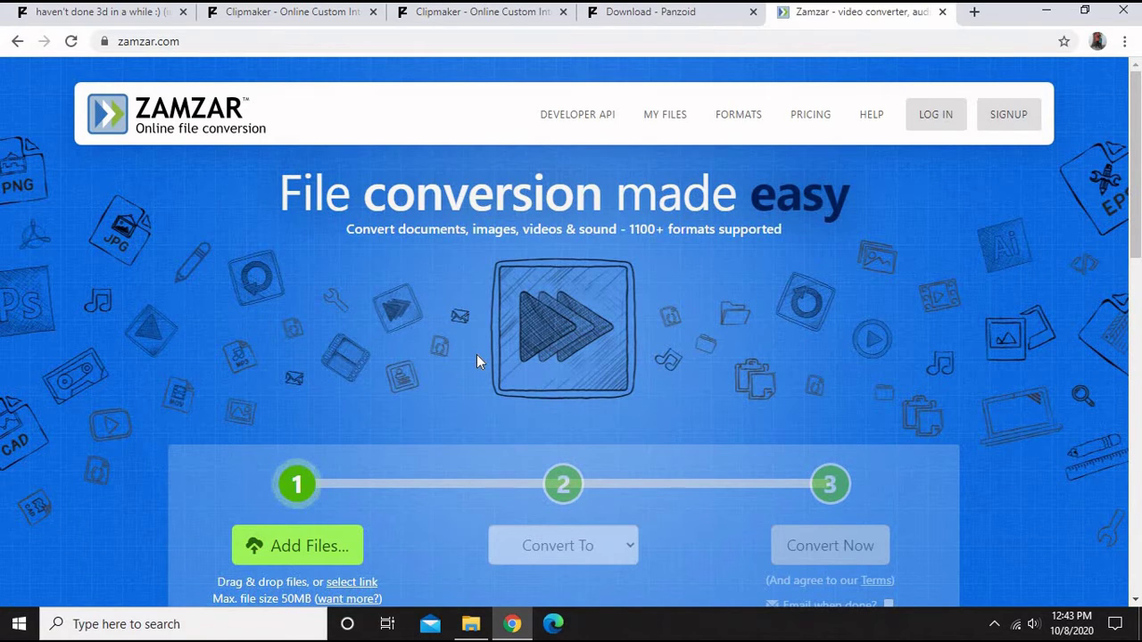
click(314, 532)
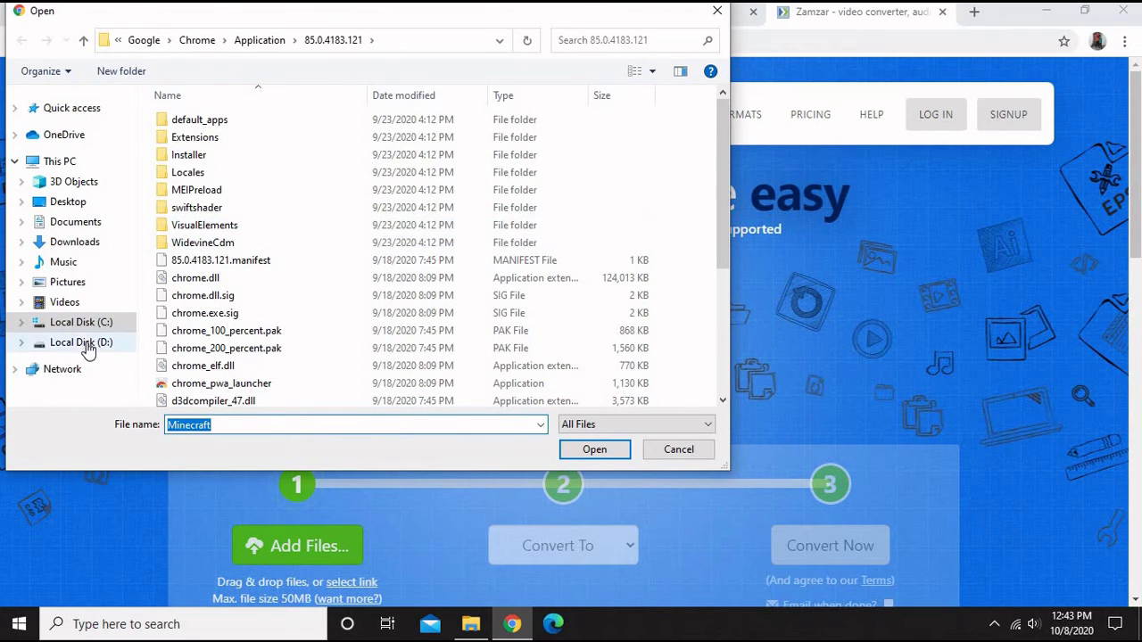
mouse_move(80, 343)
click(93, 242)
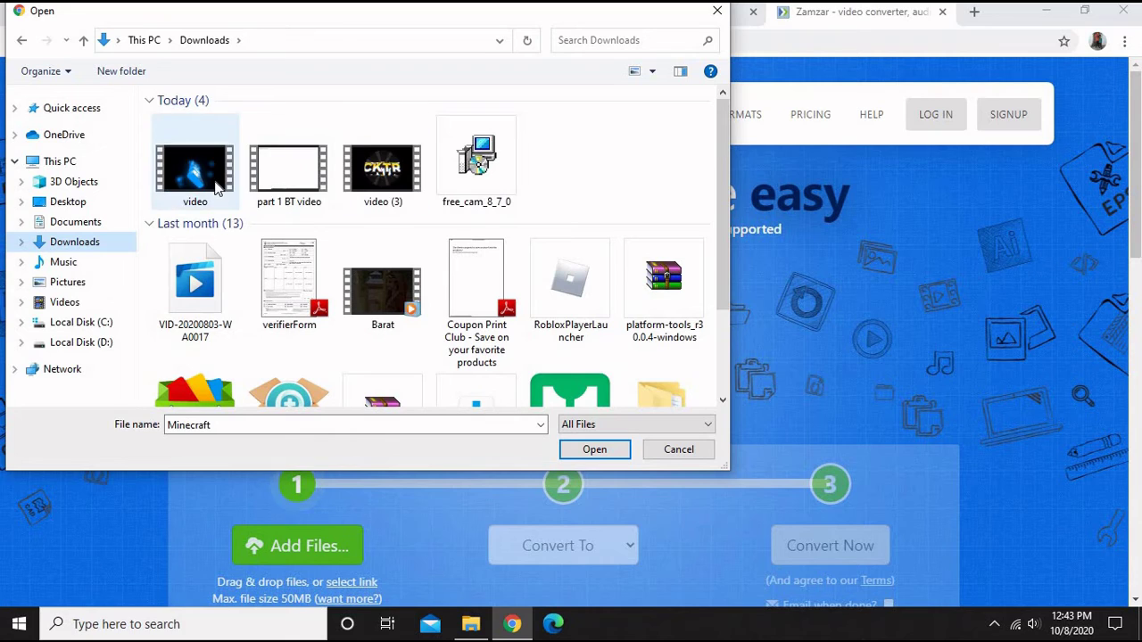
click(217, 186)
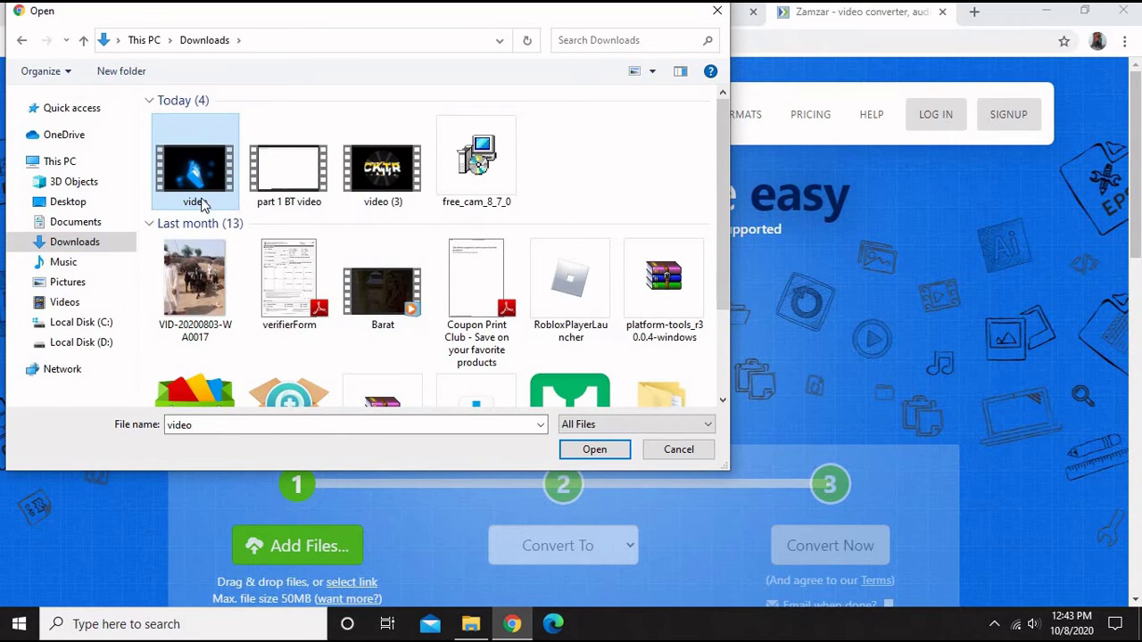
click(594, 448)
Step: Pick mp4 from Zamzar's Video Formats list for video.mkv and start converting
scroll(585, 445, down, 3)
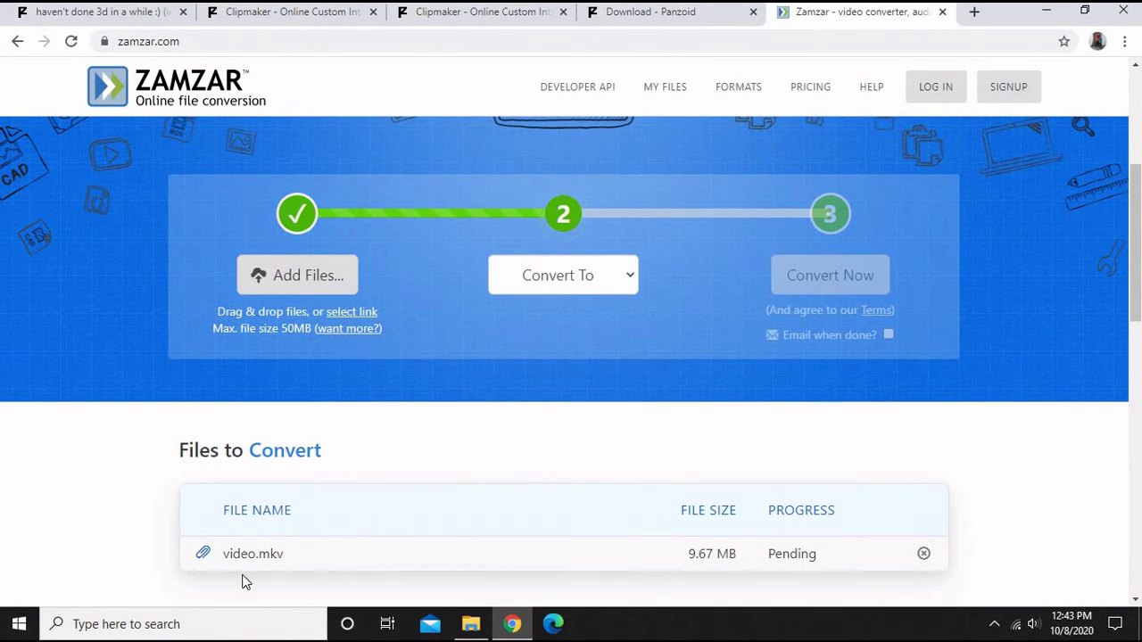
click(588, 279)
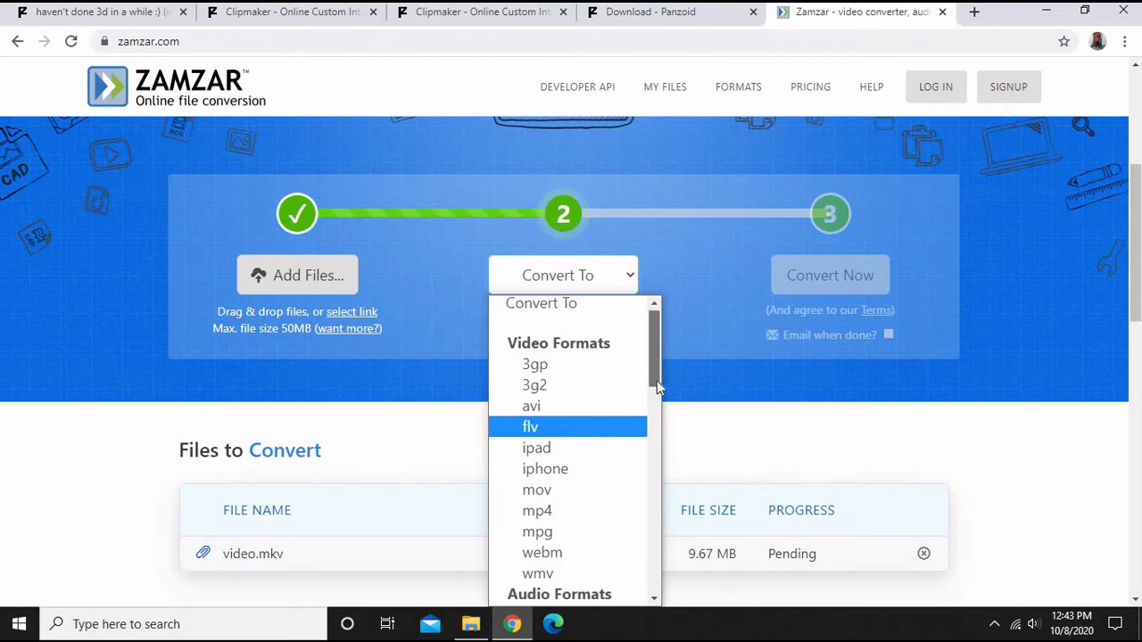
mouse_move(656, 380)
mouse_down()
mouse_move(674, 439)
mouse_move(680, 568)
mouse_up()
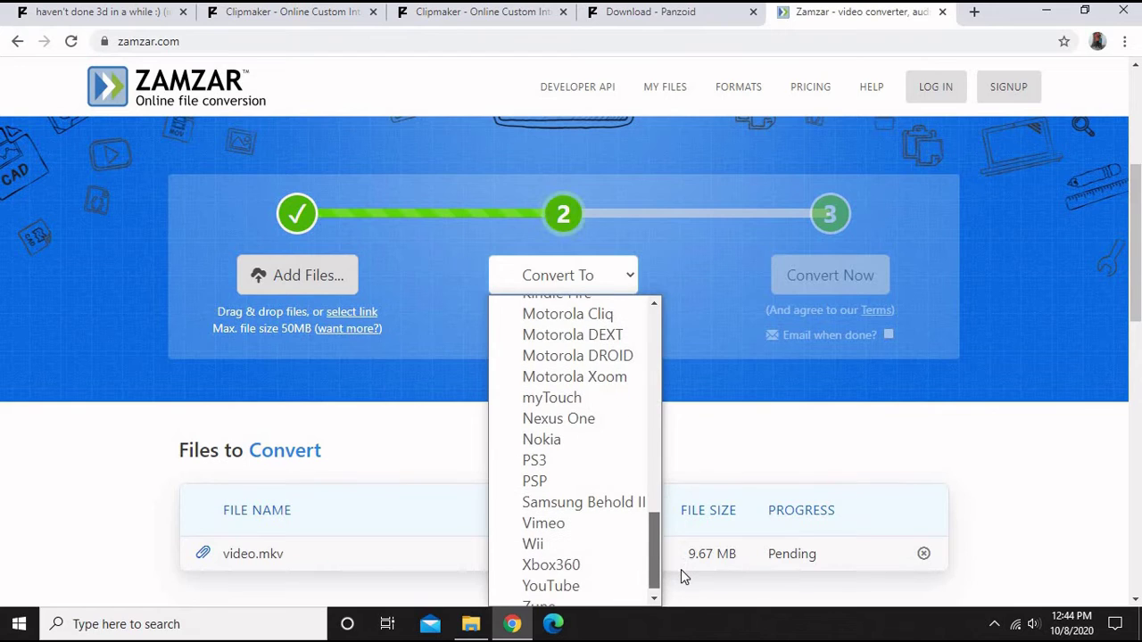
drag(680, 569, 630, 391)
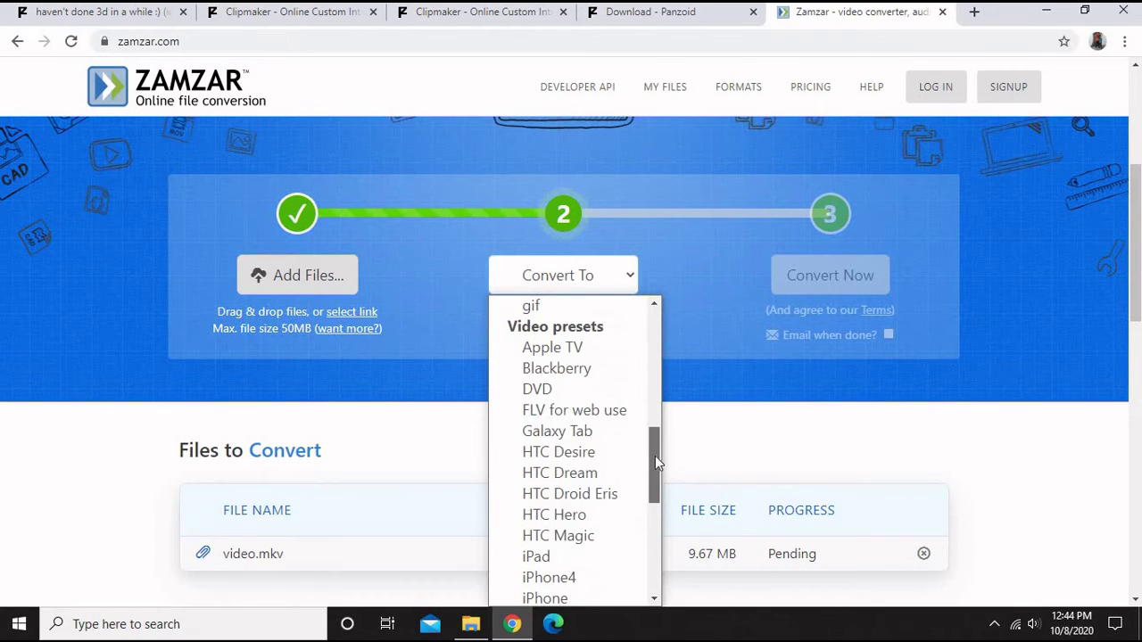
scroll(631, 395, up, 3)
scroll(624, 382, up, 1)
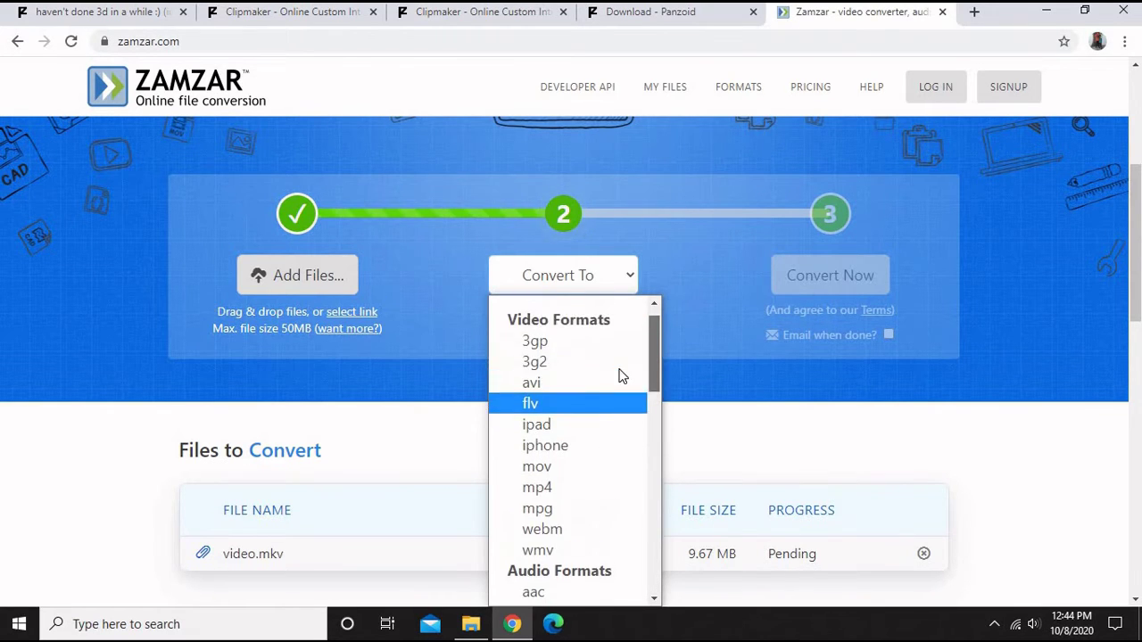
click(568, 500)
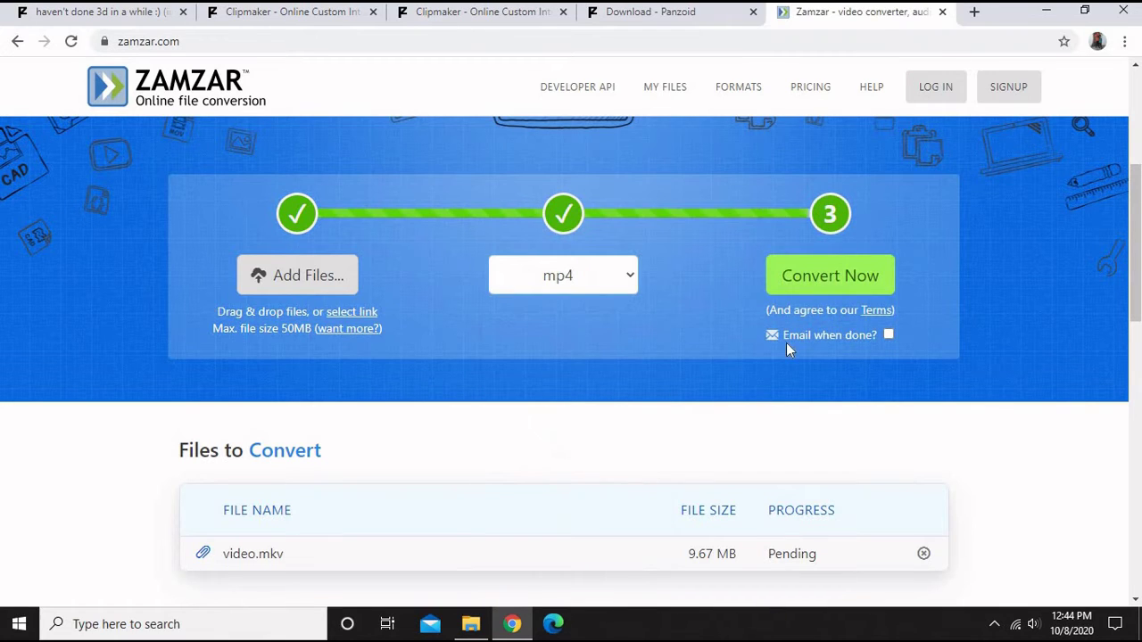
click(852, 275)
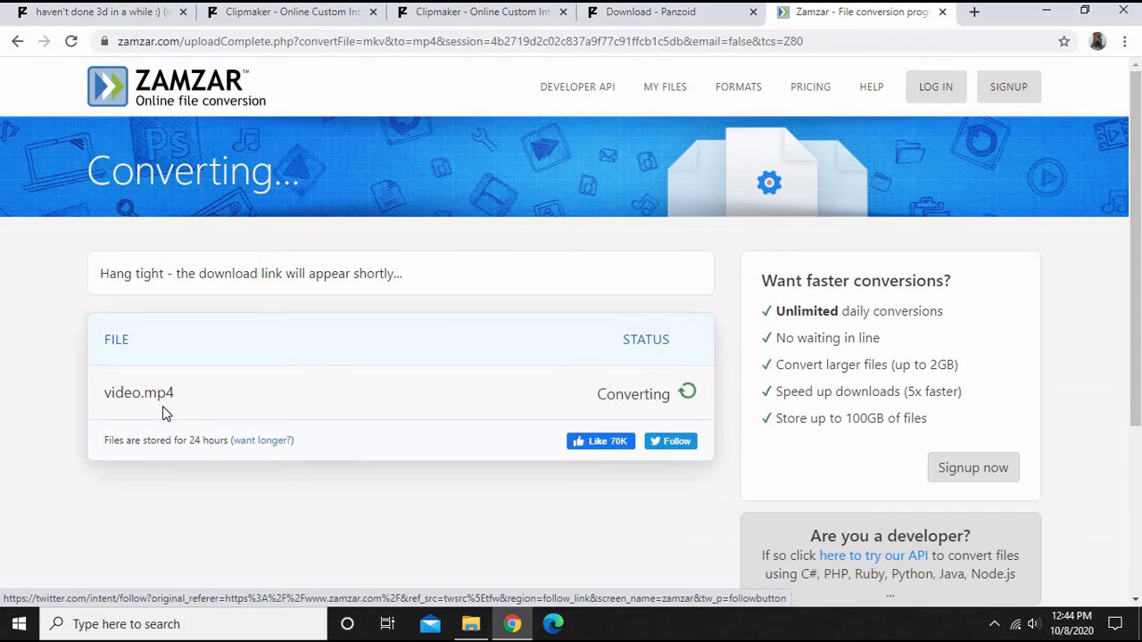
click(470, 623)
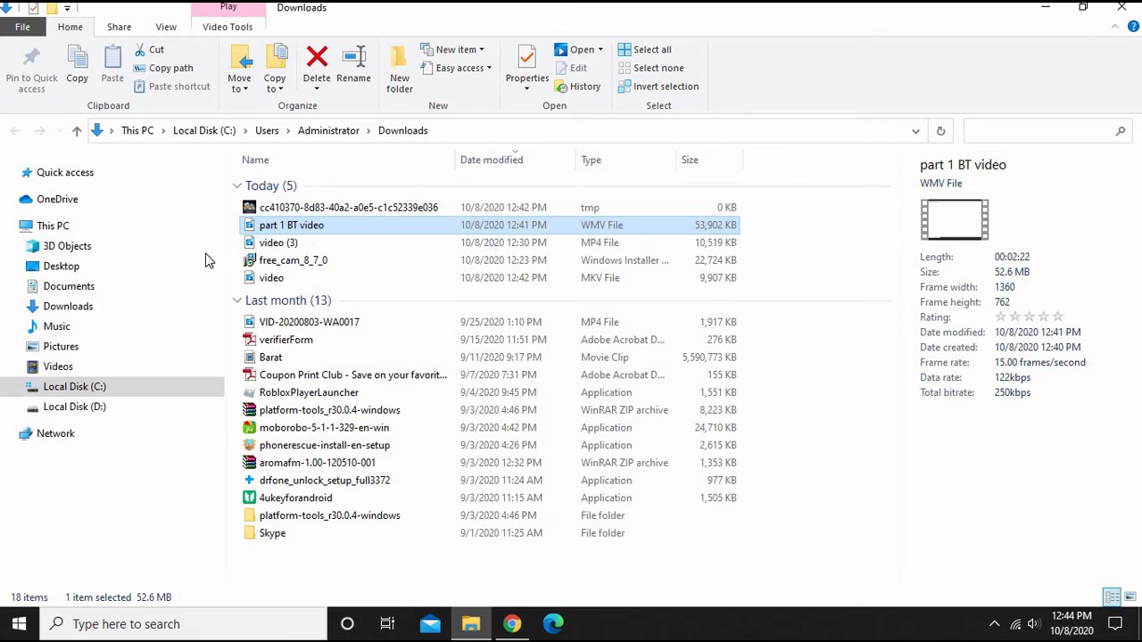
click(67, 306)
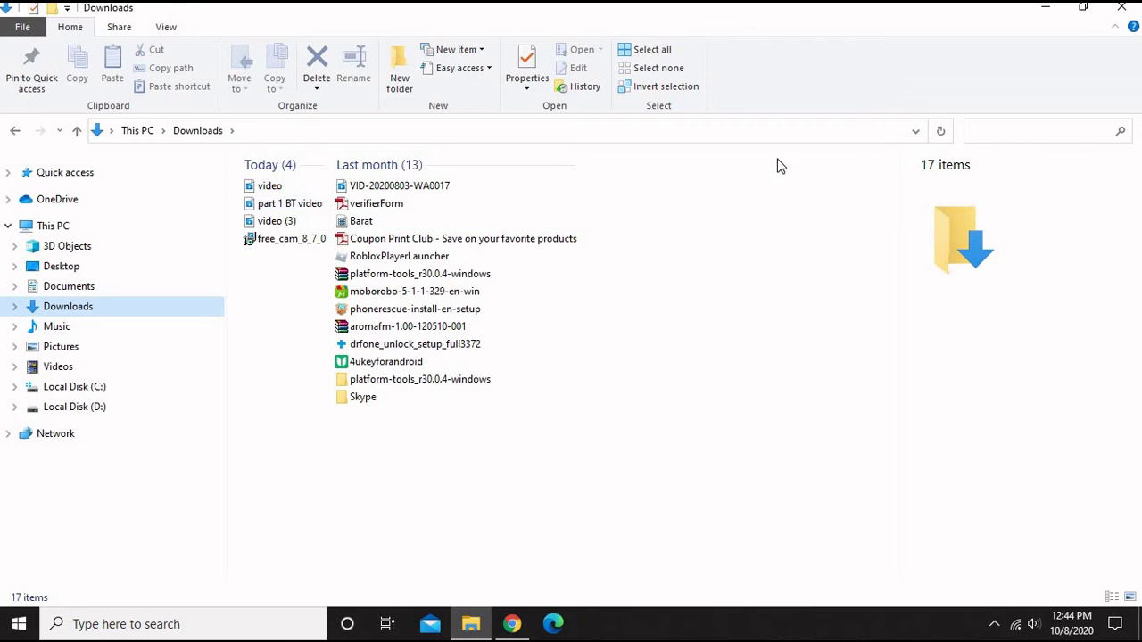
click(1045, 9)
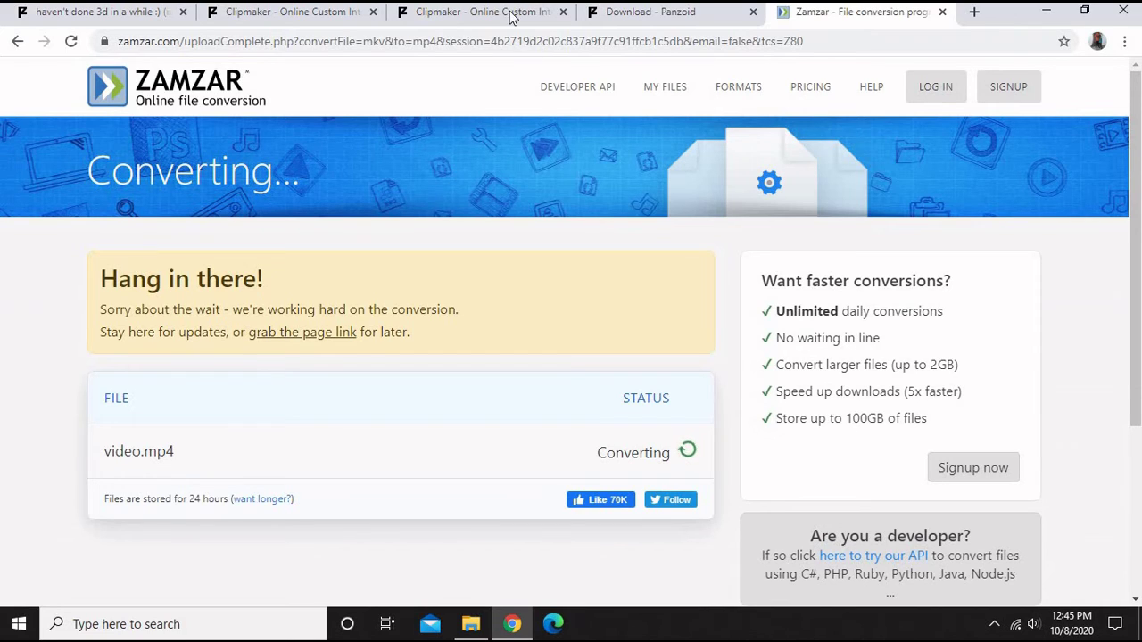
Step: Download the converted video.mp4 from Zamzar and view it in File Explorer's Downloads folder
click(473, 12)
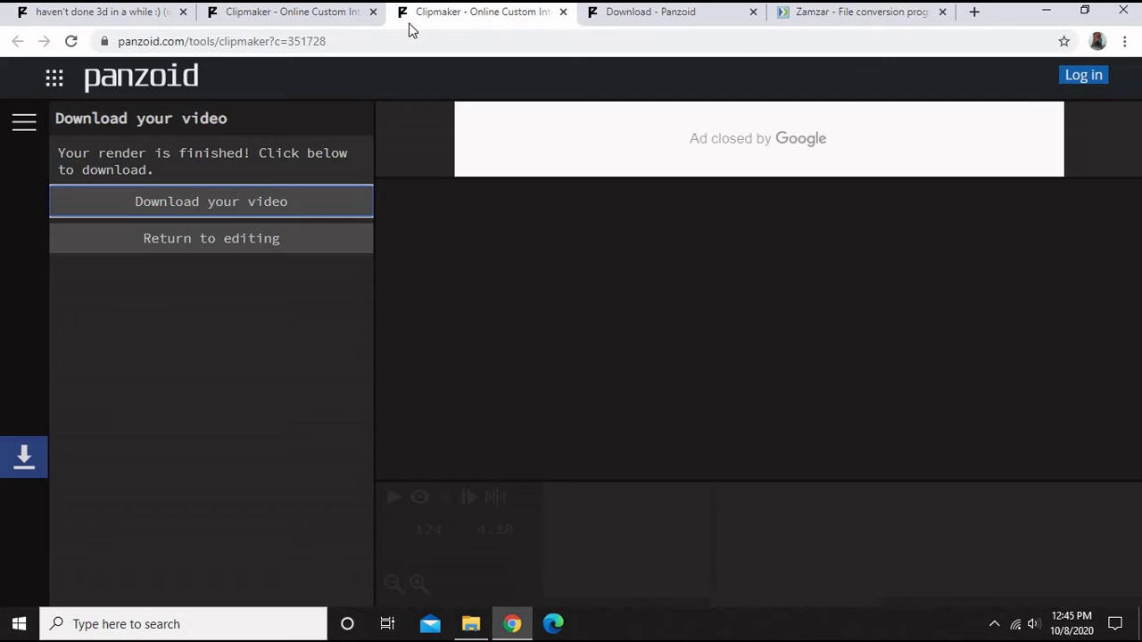
click(301, 20)
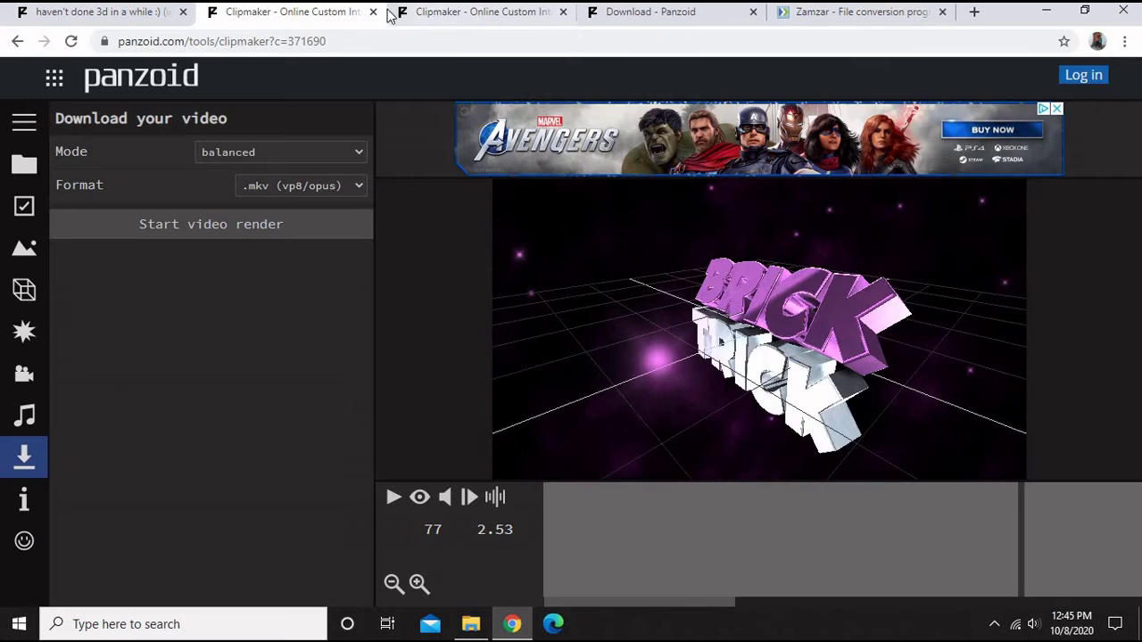
click(485, 17)
click(856, 13)
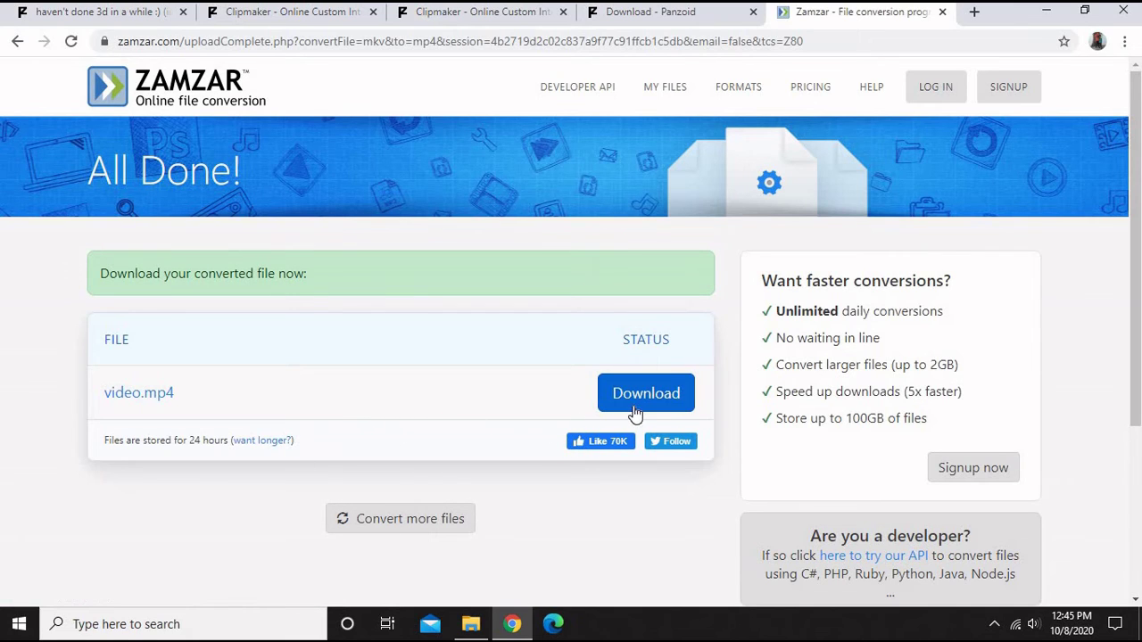
click(635, 415)
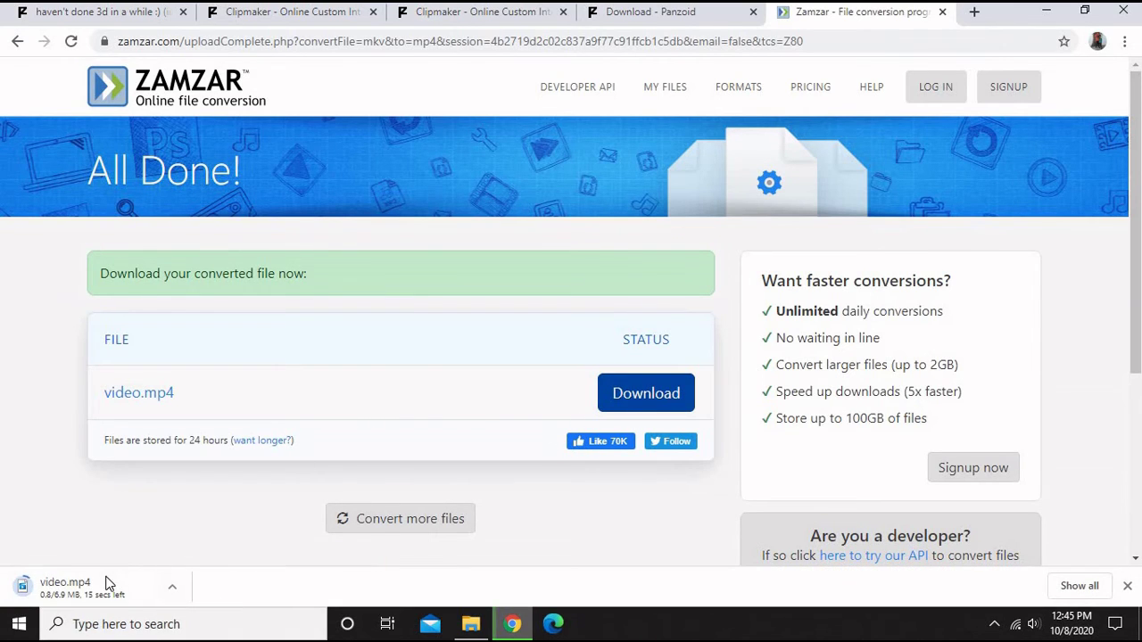
click(468, 628)
click(81, 308)
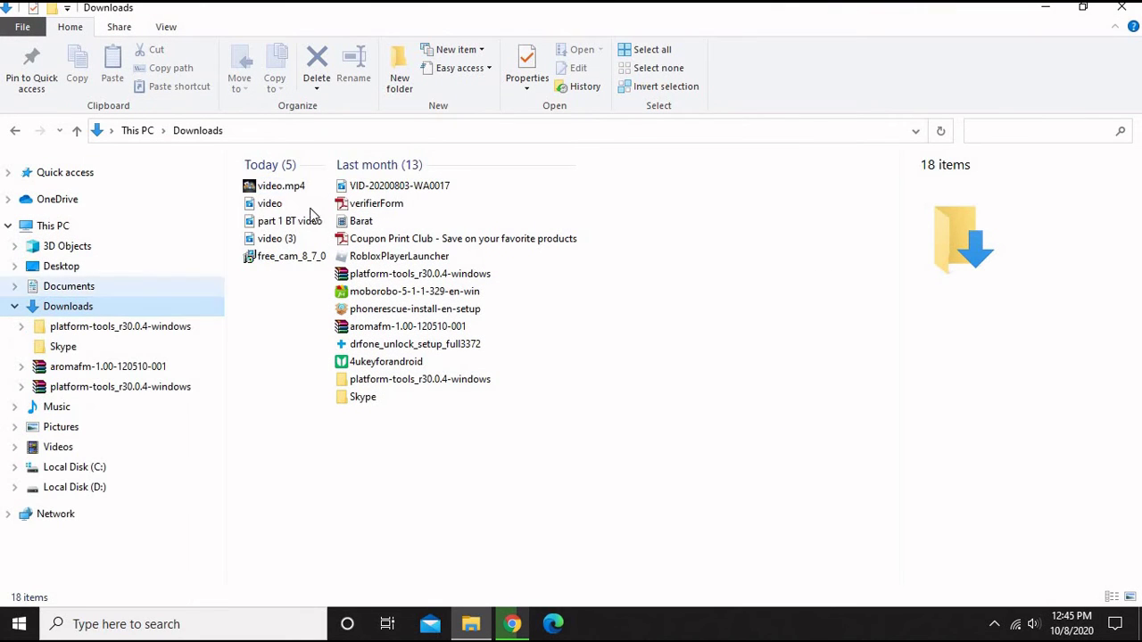
click(901, 131)
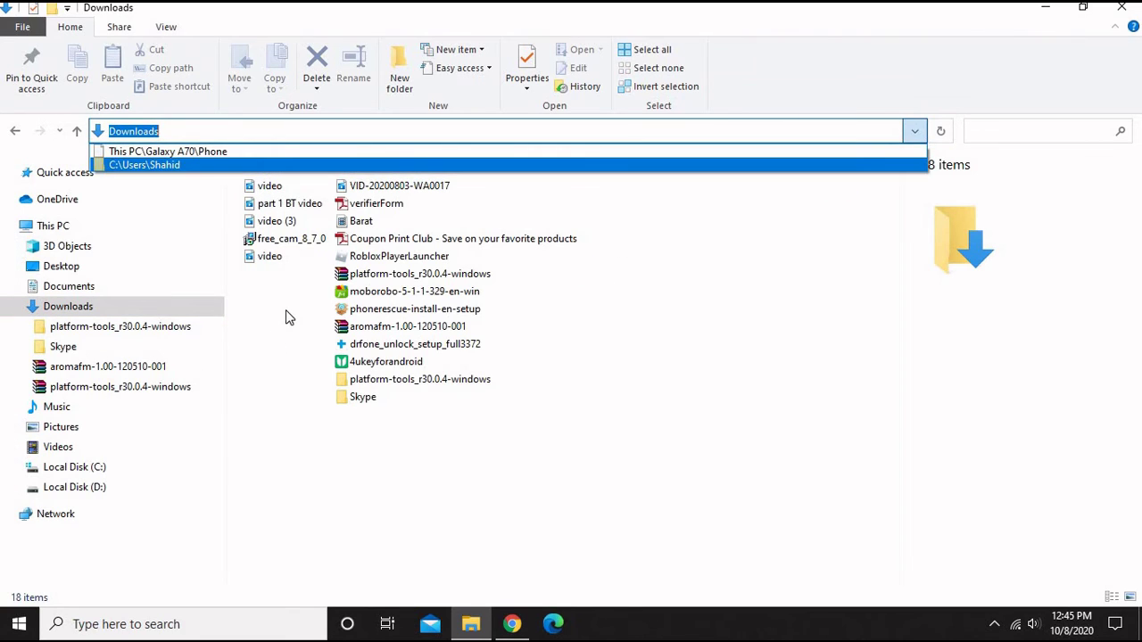
key(Escape)
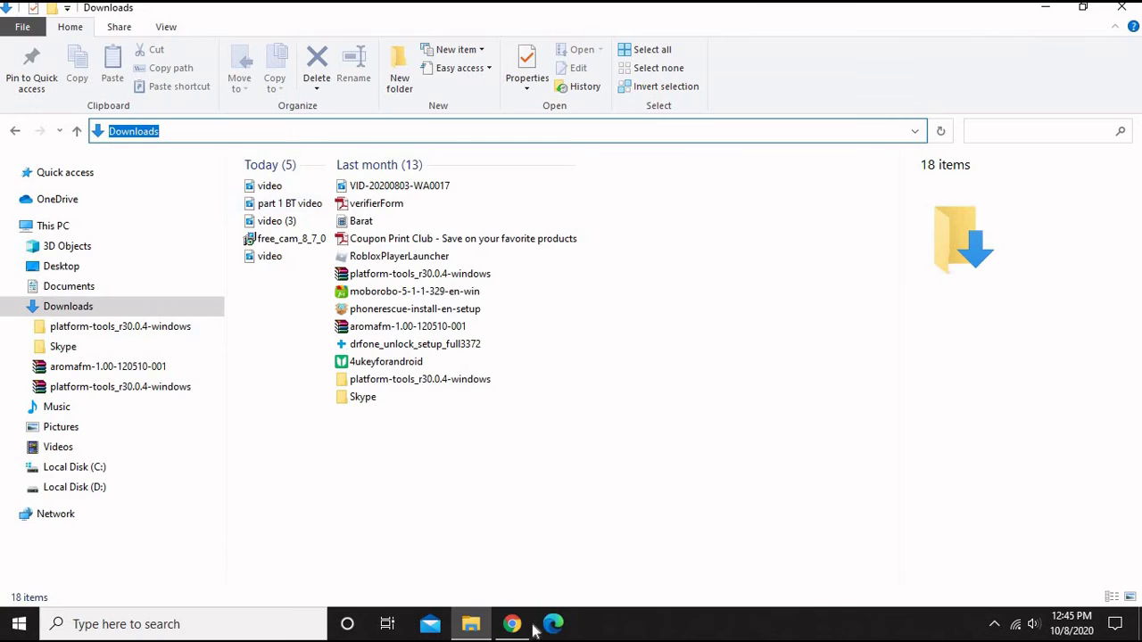
click(513, 624)
click(118, 593)
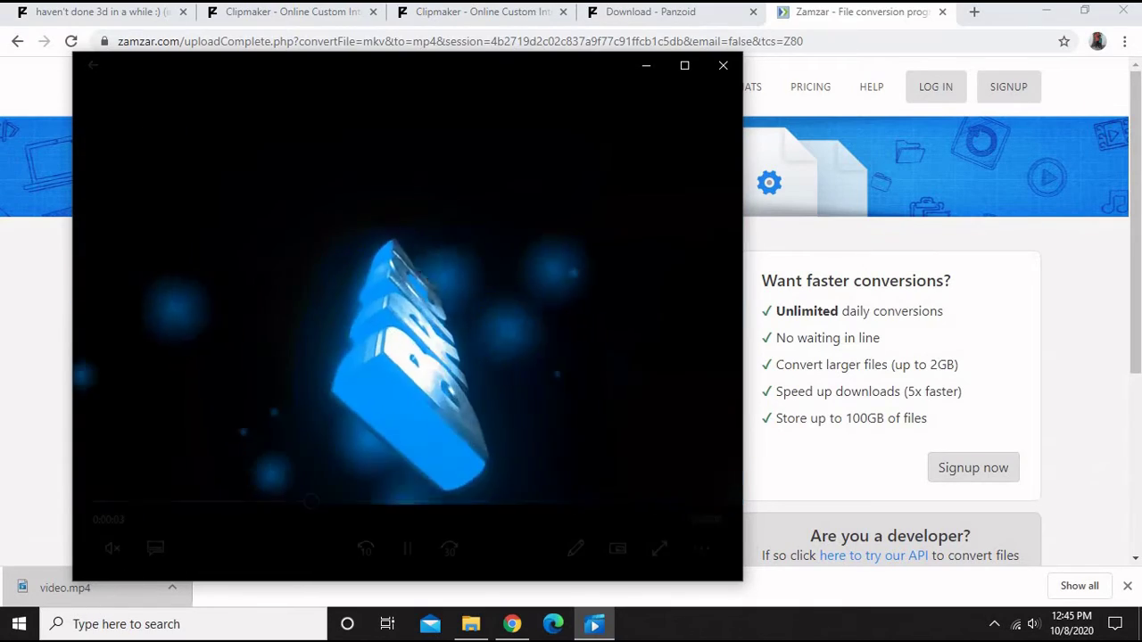
click(723, 65)
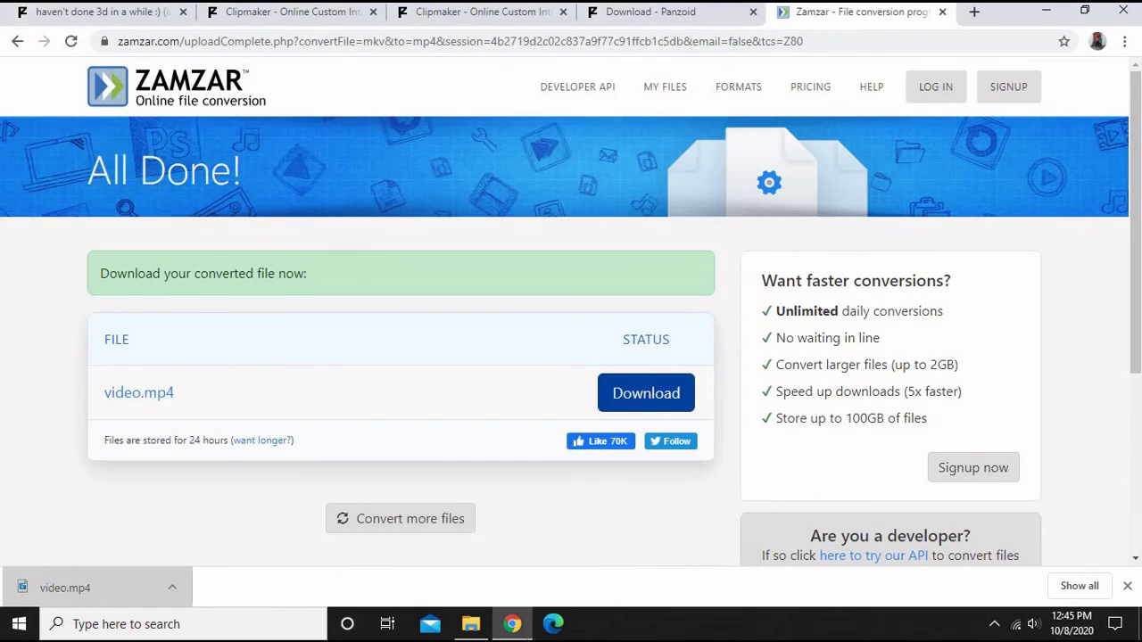
click(470, 624)
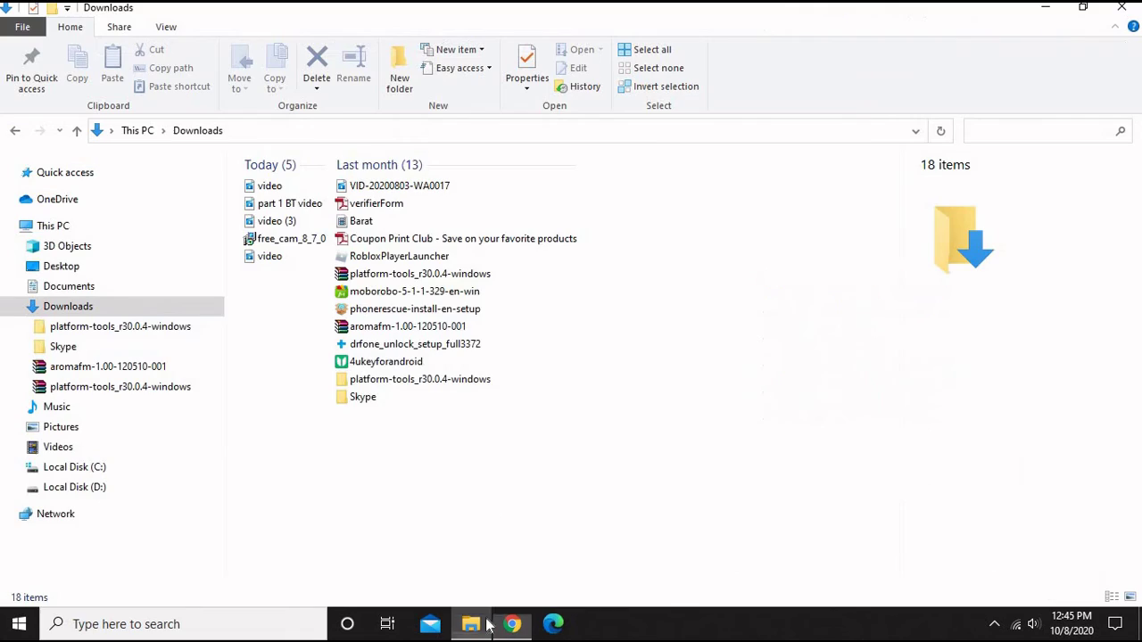
Step: Compare the 9.67 MB MKV with the 6.90 MB 1920×1080 MP4, then return to Zamzar
click(268, 189)
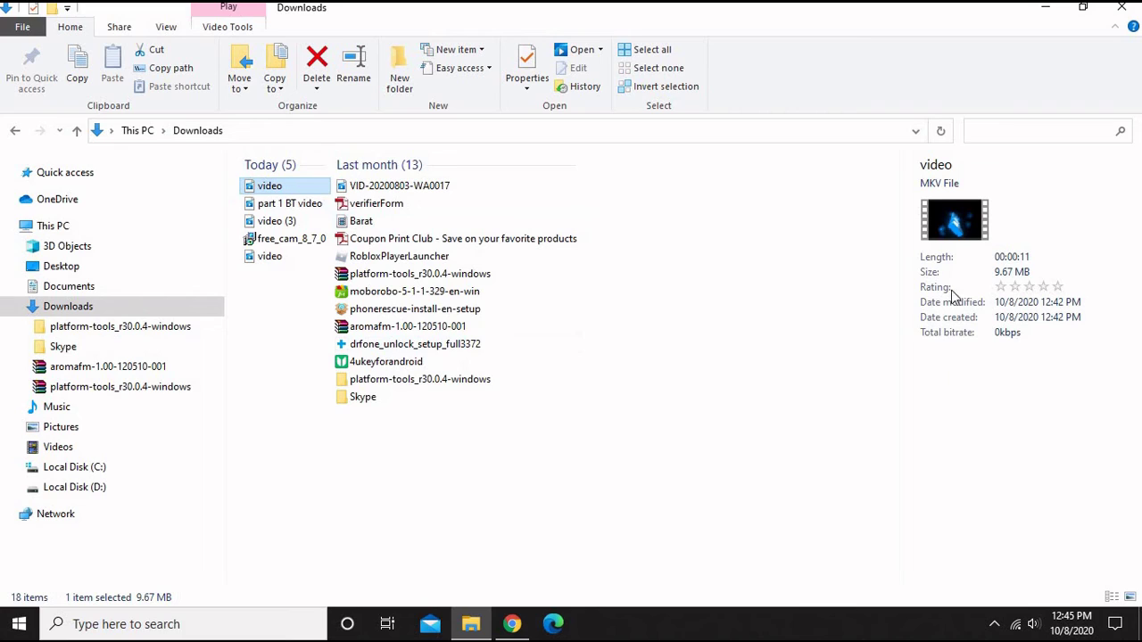
click(263, 256)
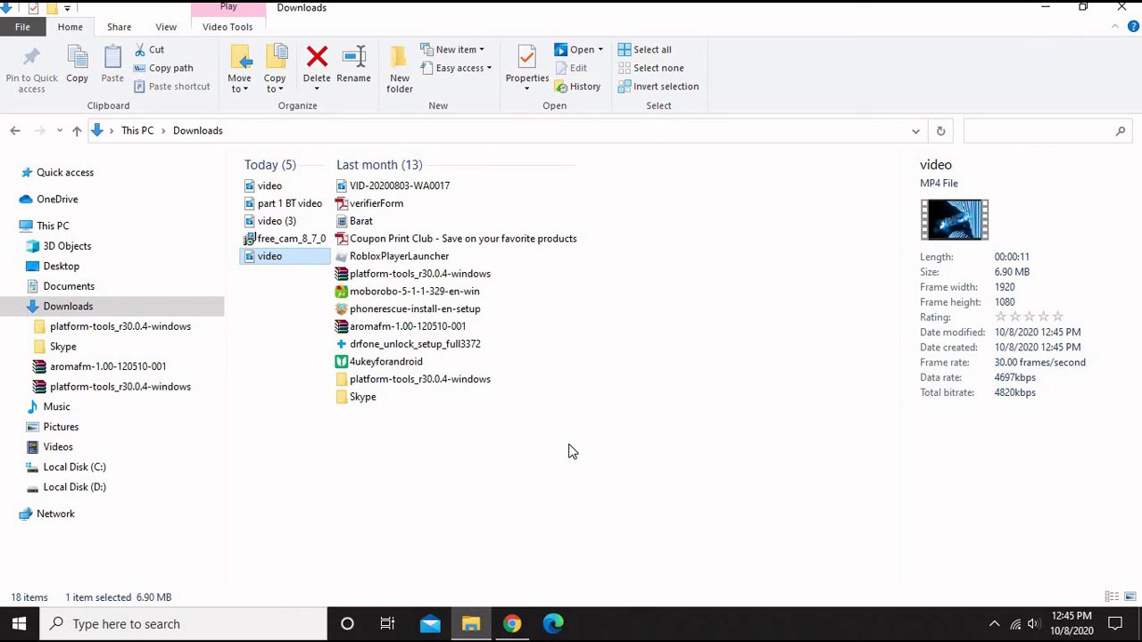
click(514, 622)
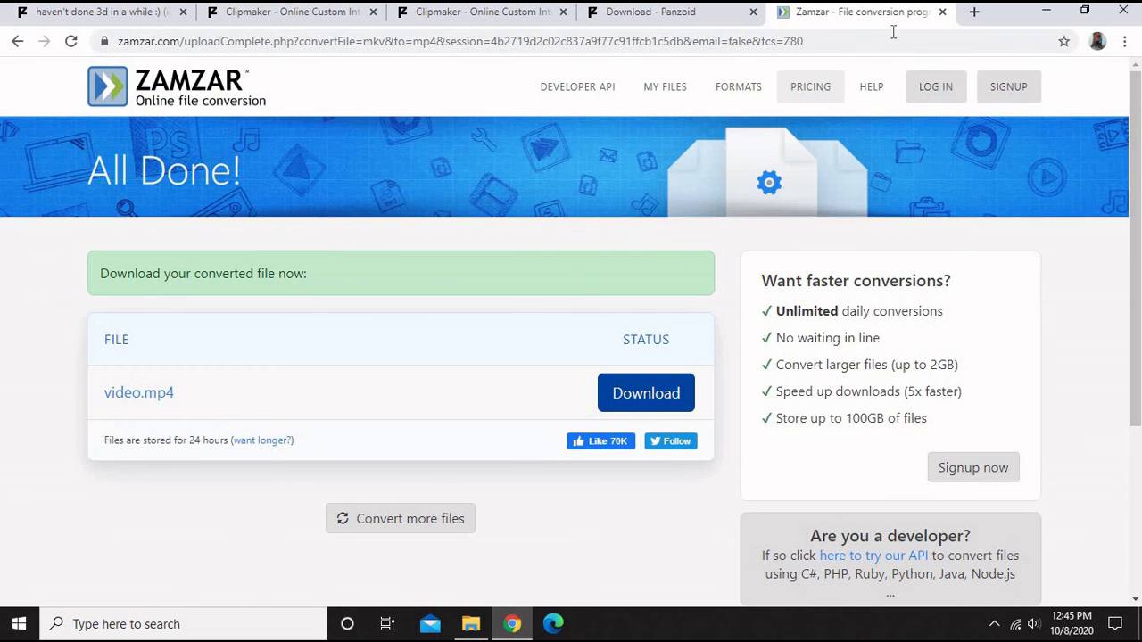